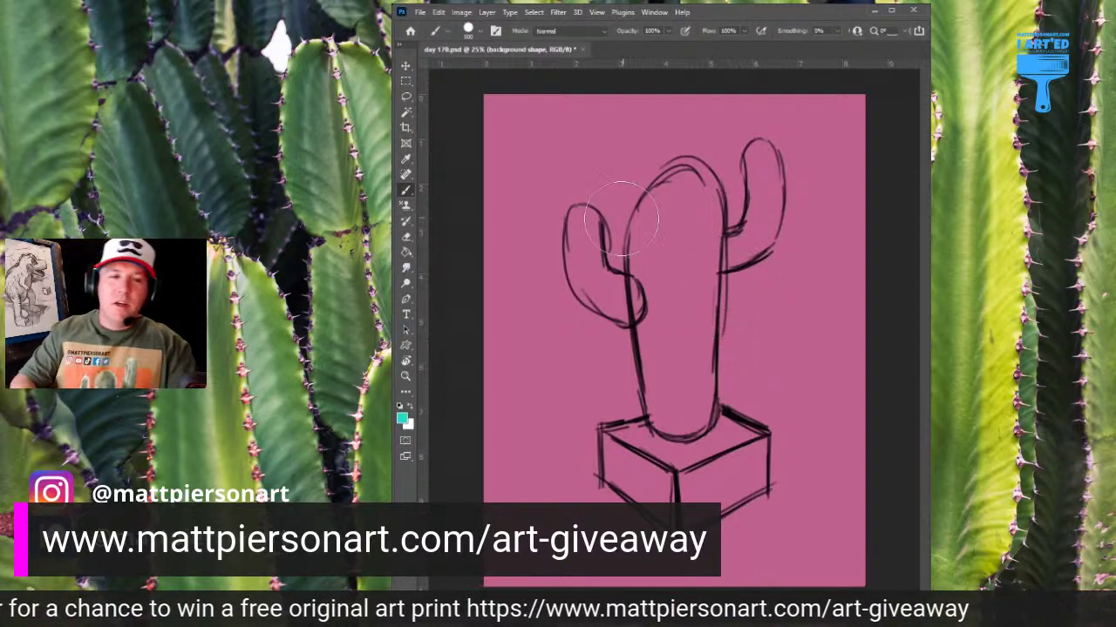
# Paint a large solid turquoise block behind the cactus sketch on the background shape layer, leaving a pink border around it.
pyautogui.moveTo(542, 199)
pyautogui.mouseDown()
pyautogui.moveTo(786, 206)
pyautogui.moveTo(535, 199)
pyautogui.moveTo(769, 186)
pyautogui.mouseUp()
pyautogui.moveTo(543, 195)
pyautogui.mouseDown()
pyautogui.moveTo(525, 334)
pyautogui.moveTo(533, 410)
pyautogui.moveTo(585, 230)
pyautogui.moveTo(604, 339)
pyautogui.moveTo(645, 292)
pyautogui.moveTo(686, 402)
pyautogui.moveTo(741, 375)
pyautogui.moveTo(763, 218)
pyautogui.moveTo(802, 324)
pyautogui.moveTo(796, 444)
pyautogui.moveTo(792, 463)
pyautogui.moveTo(645, 488)
pyautogui.moveTo(521, 472)
pyautogui.moveTo(558, 406)
pyautogui.moveTo(679, 427)
pyautogui.moveTo(688, 453)
pyautogui.moveTo(588, 479)
pyautogui.moveTo(773, 486)
pyautogui.moveTo(803, 177)
pyautogui.moveTo(680, 149)
pyautogui.moveTo(518, 179)
pyautogui.mouseUp()
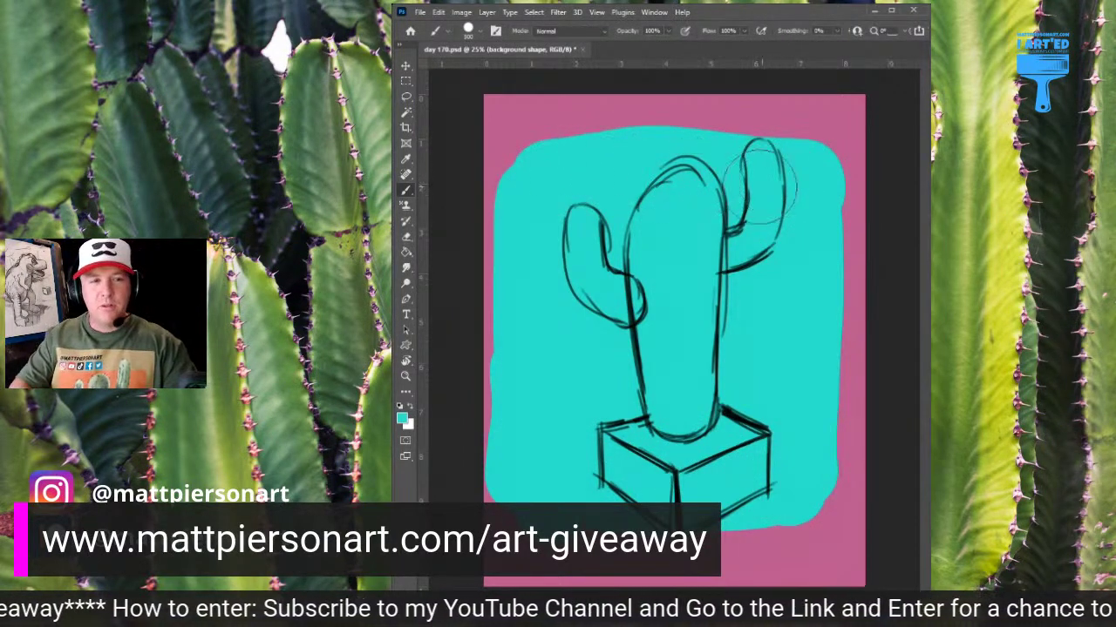
pyautogui.moveTo(758, 185)
pyautogui.mouseDown()
pyautogui.moveTo(535, 187)
pyautogui.moveTo(531, 204)
pyautogui.moveTo(584, 162)
pyautogui.moveTo(802, 170)
pyautogui.moveTo(786, 346)
pyautogui.moveTo(796, 465)
pyautogui.moveTo(747, 485)
pyautogui.moveTo(614, 489)
pyautogui.mouseUp()
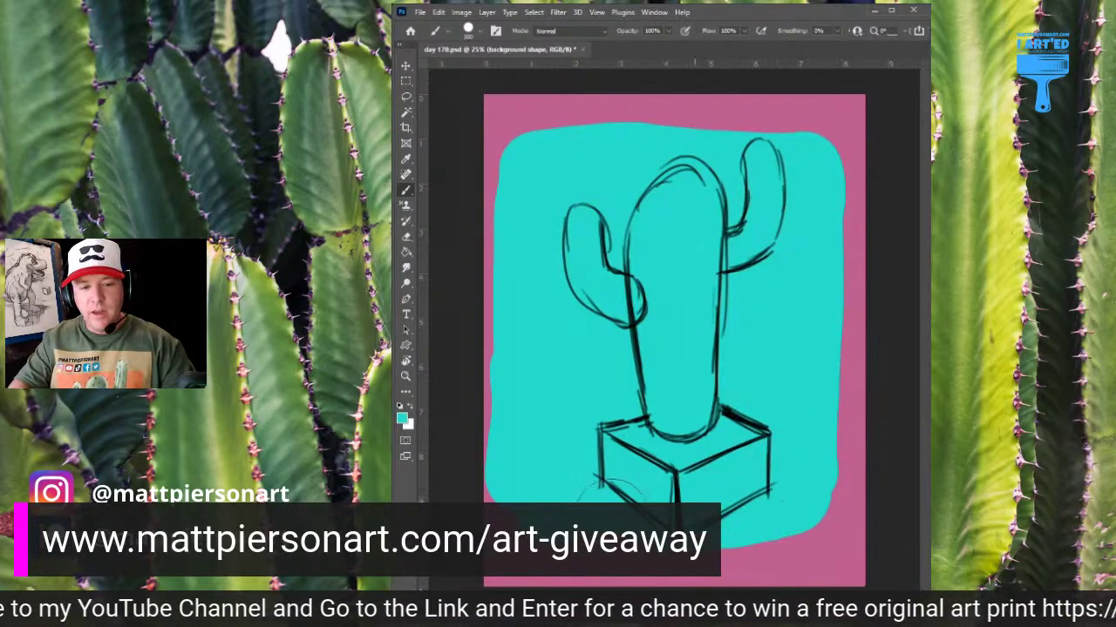
# Erase the turquoise block's rough edges into straight, slightly slanted sides and clear the leftover strip above it.
pyautogui.press('e')
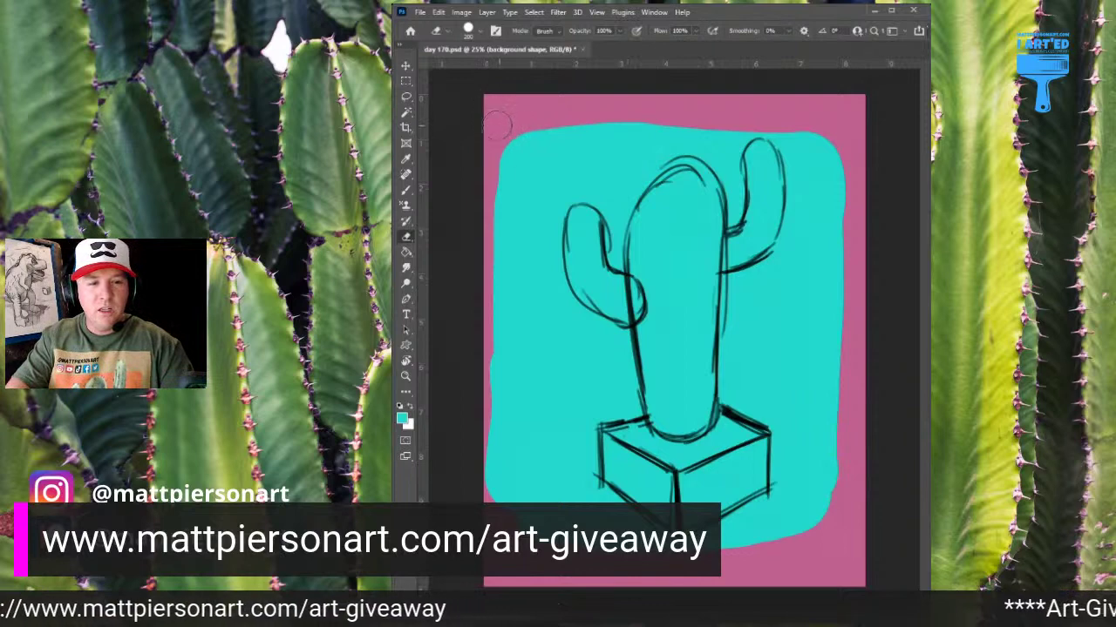
pyautogui.moveTo(504, 138); pyautogui.dragTo(504, 501)
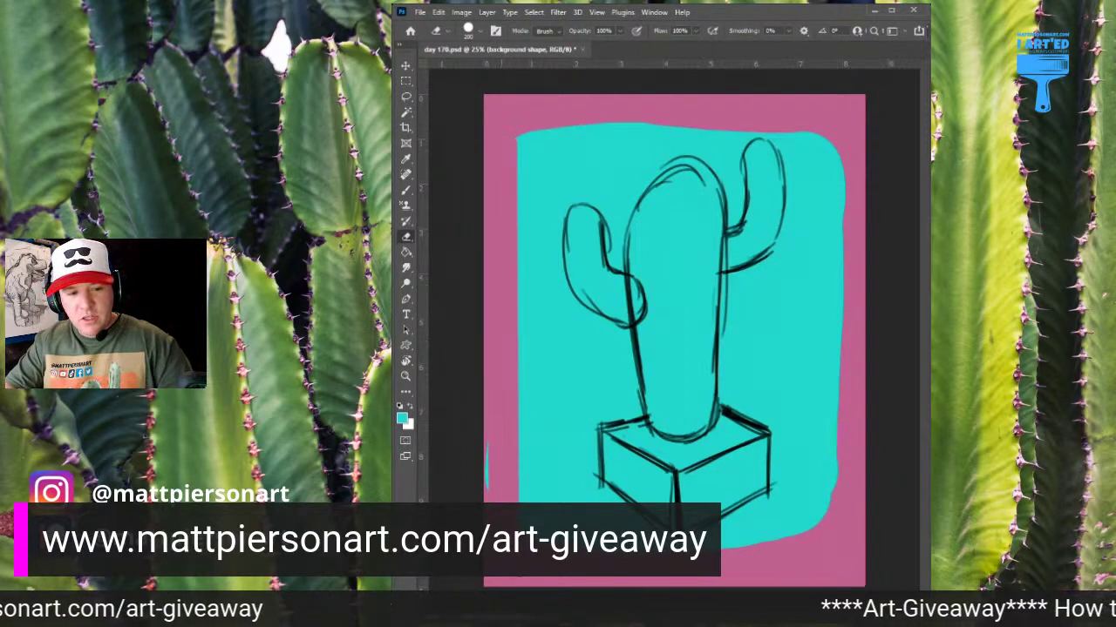
pyautogui.keyDown('shift'); pyautogui.click(850, 536); pyautogui.keyUp('shift')
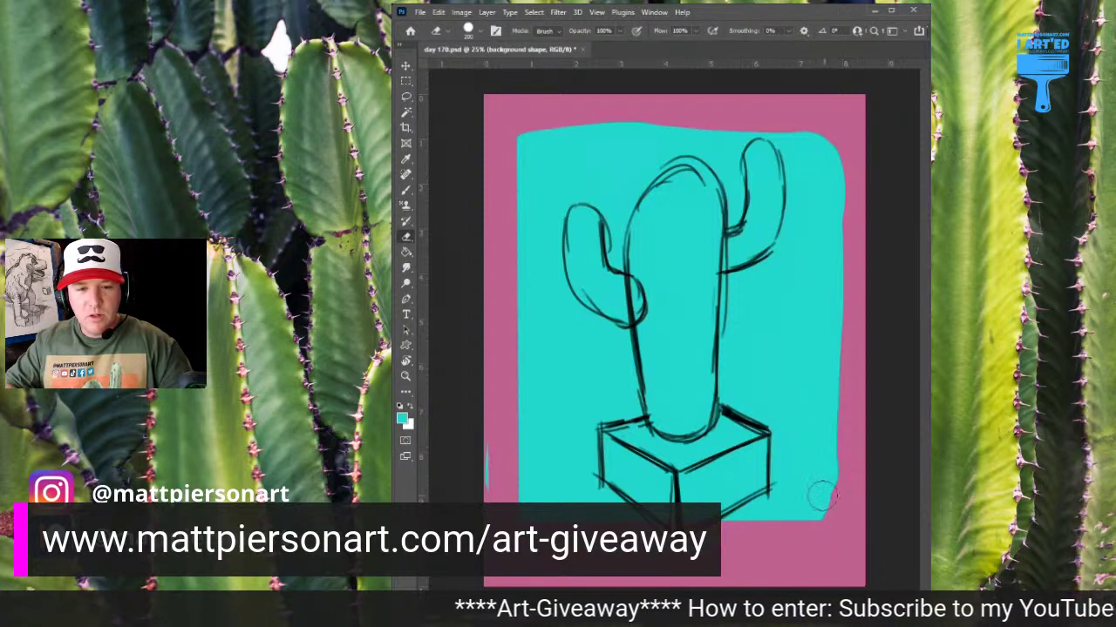
pyautogui.keyDown('shift'); pyautogui.click(853, 174); pyautogui.keyUp('shift')
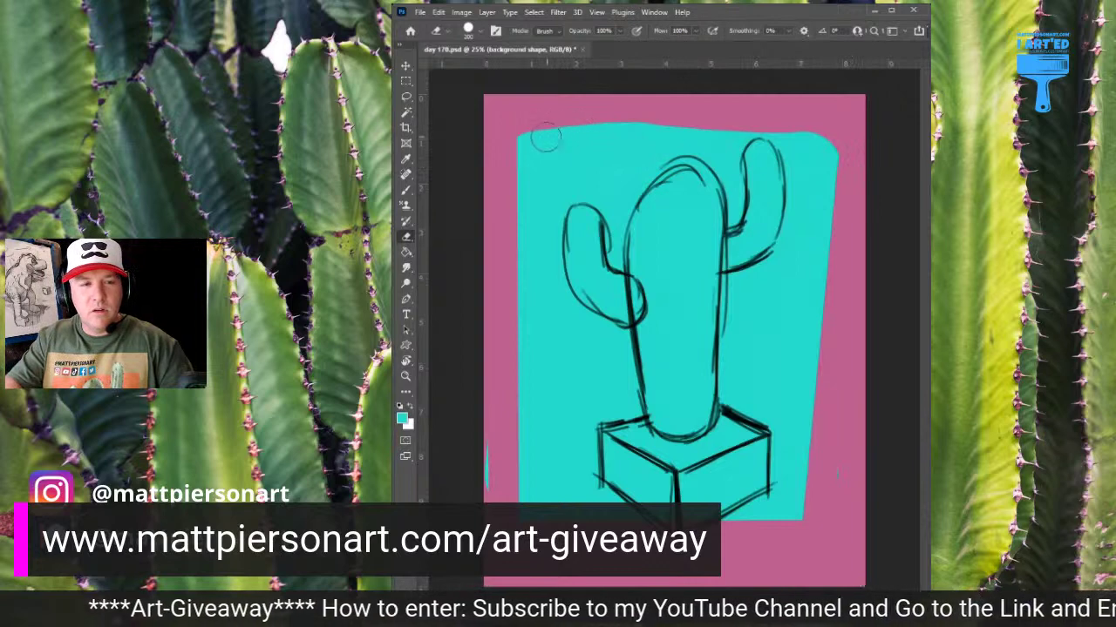
pyautogui.keyDown('shift'); pyautogui.click(847, 165); pyautogui.keyUp('shift')
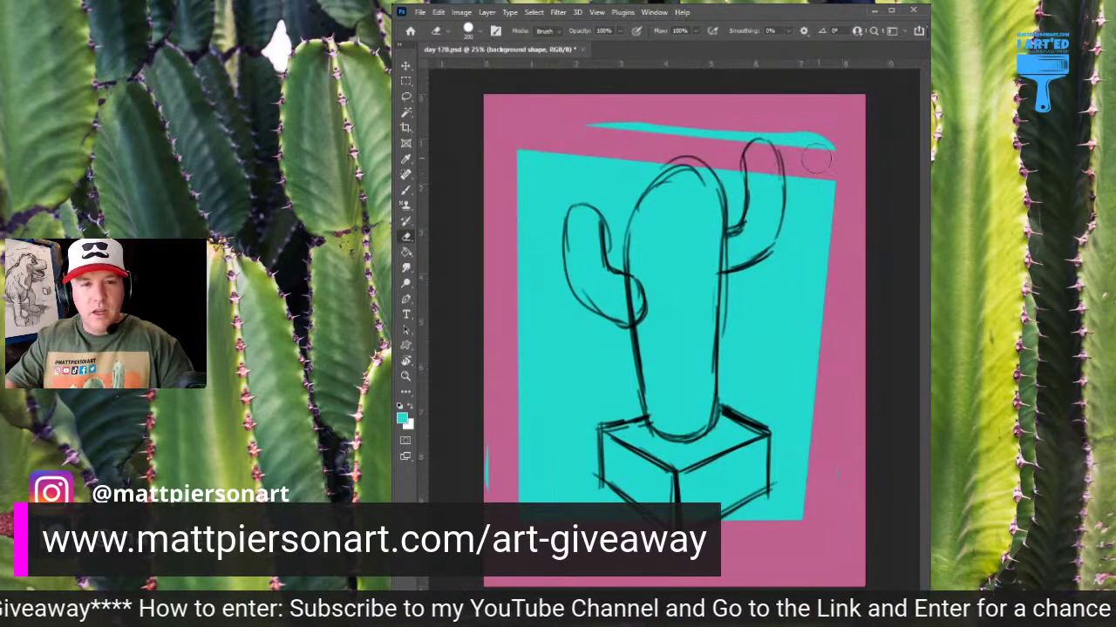
pyautogui.moveTo(799, 137)
pyautogui.mouseDown()
pyautogui.moveTo(824, 142)
pyautogui.moveTo(575, 114)
pyautogui.mouseUp()
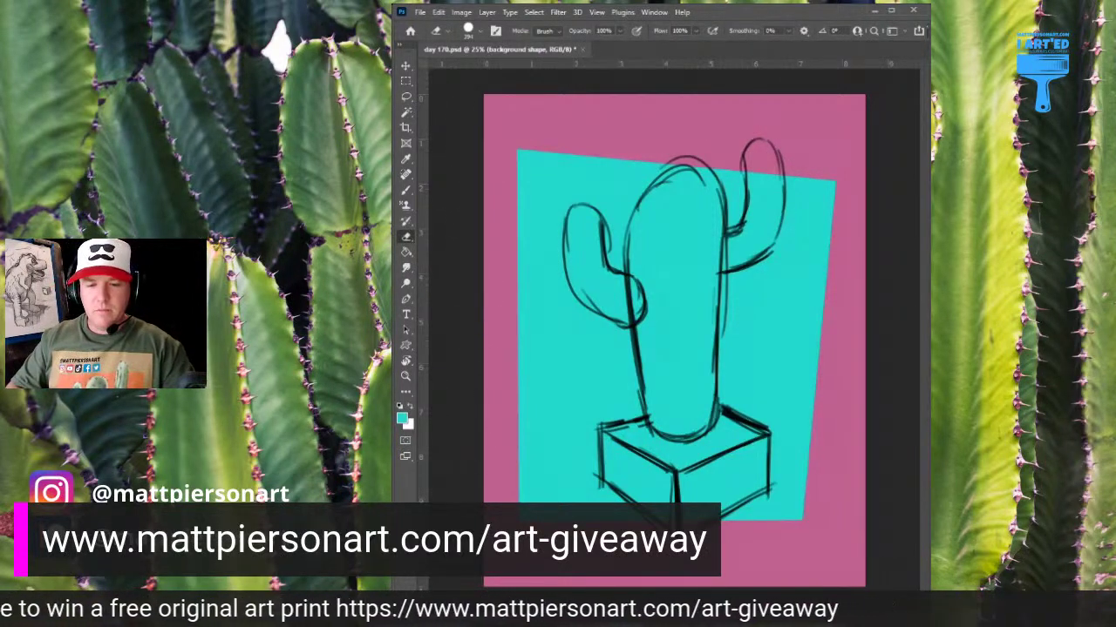
# Paint the whole box-shaped planter brick red on the pot layer, covering its top and both front faces.
pyautogui.hotkey('alt', ']')
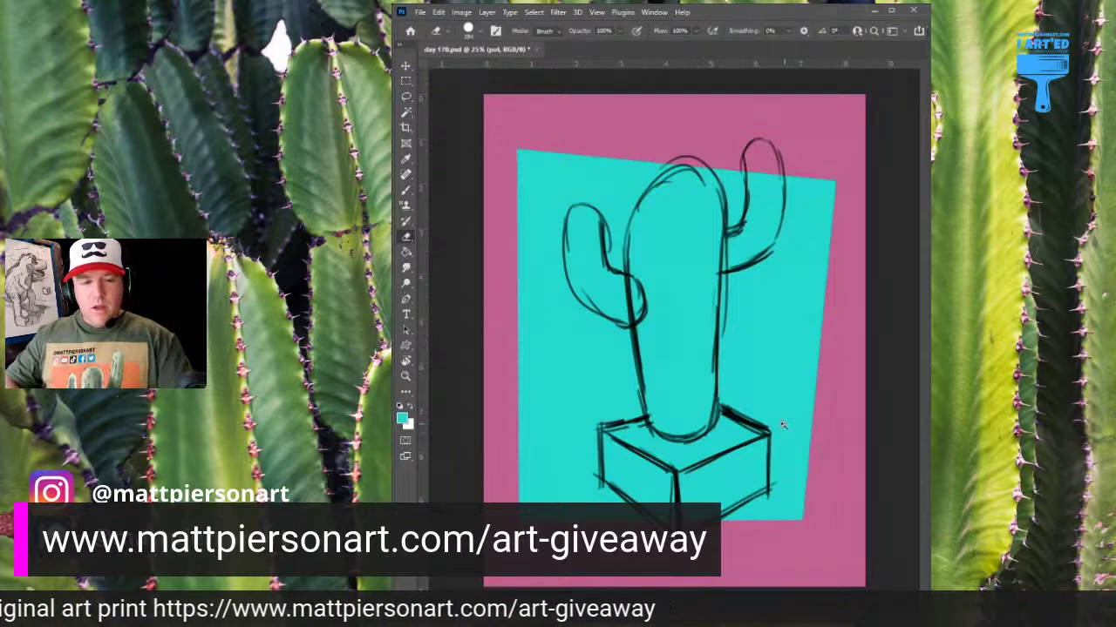
pyautogui.moveTo(783, 424); pyautogui.dragTo(828, 424)
pyautogui.moveTo(710, 473); pyautogui.dragTo(783, 419)
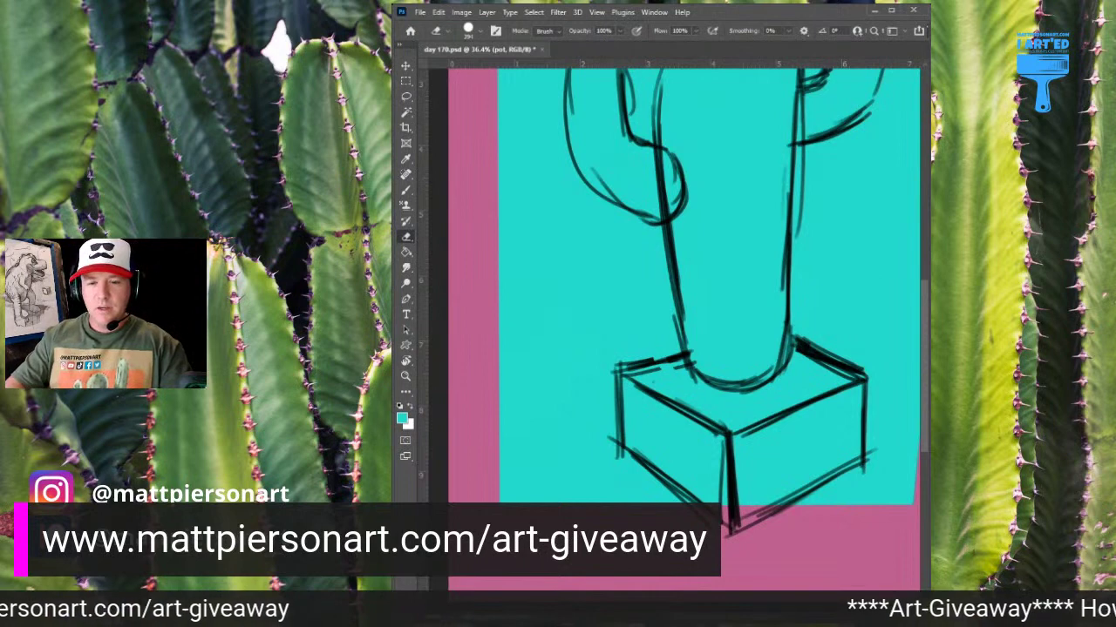
pyautogui.press('b')
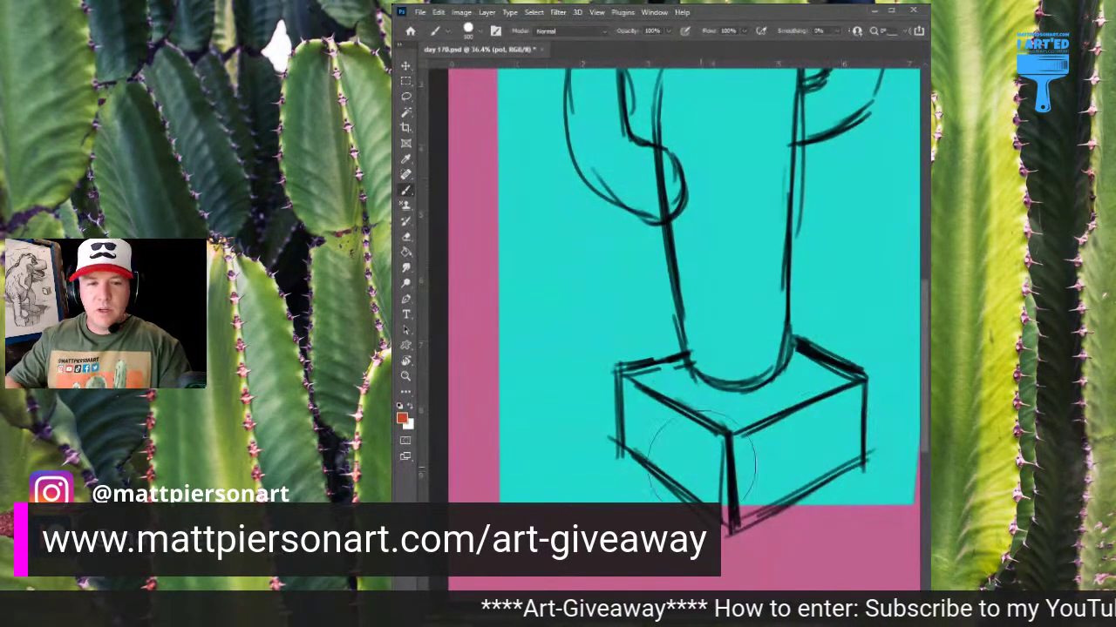
pyautogui.moveTo(645, 420)
pyautogui.mouseDown()
pyautogui.moveTo(780, 374)
pyautogui.moveTo(859, 475)
pyautogui.moveTo(741, 527)
pyautogui.moveTo(628, 488)
pyautogui.moveTo(601, 392)
pyautogui.mouseUp()
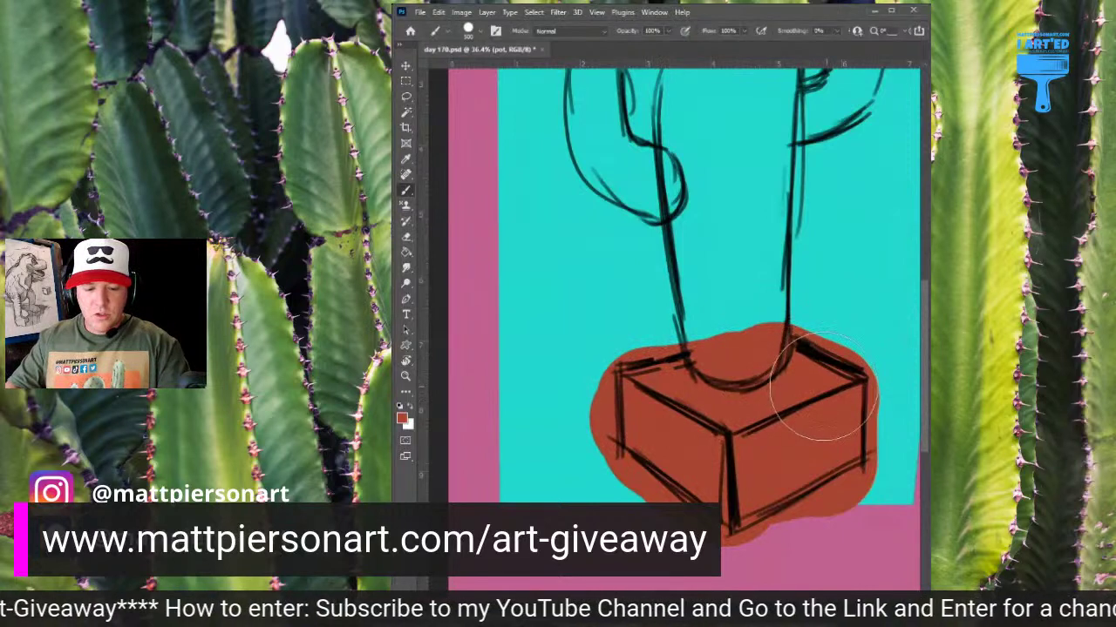
# Erase the red paint outside the planter's sketched outline along its sides, base and back edges.
pyautogui.press('e')
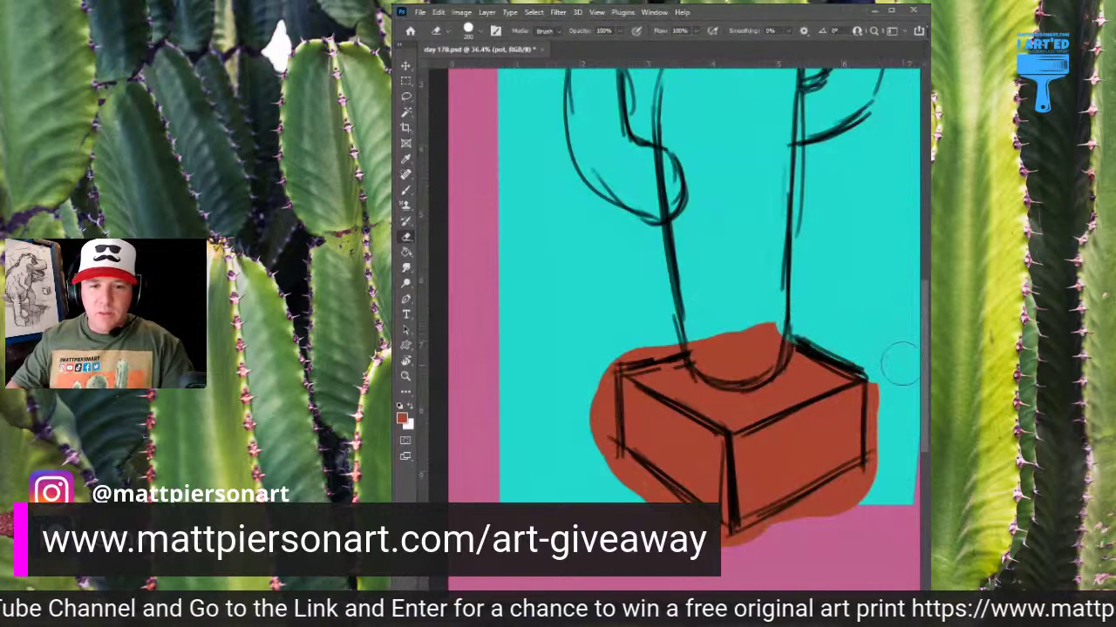
pyautogui.moveTo(889, 382)
pyautogui.mouseDown()
pyautogui.moveTo(889, 458)
pyautogui.moveTo(861, 477)
pyautogui.moveTo(859, 501)
pyautogui.mouseUp()
pyautogui.moveTo(742, 553)
pyautogui.mouseDown()
pyautogui.moveTo(663, 494)
pyautogui.moveTo(609, 476)
pyautogui.moveTo(608, 465)
pyautogui.moveTo(600, 475)
pyautogui.moveTo(593, 444)
pyautogui.mouseUp()
pyautogui.moveTo(590, 373); pyautogui.dragTo(610, 343)
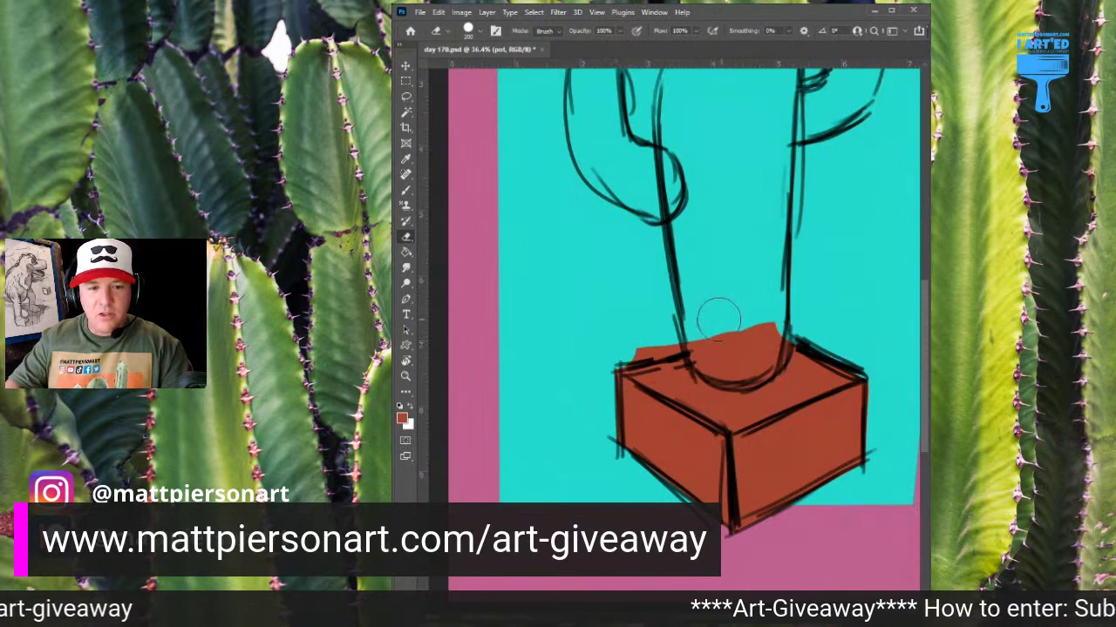
pyautogui.moveTo(722, 315); pyautogui.dragTo(741, 311)
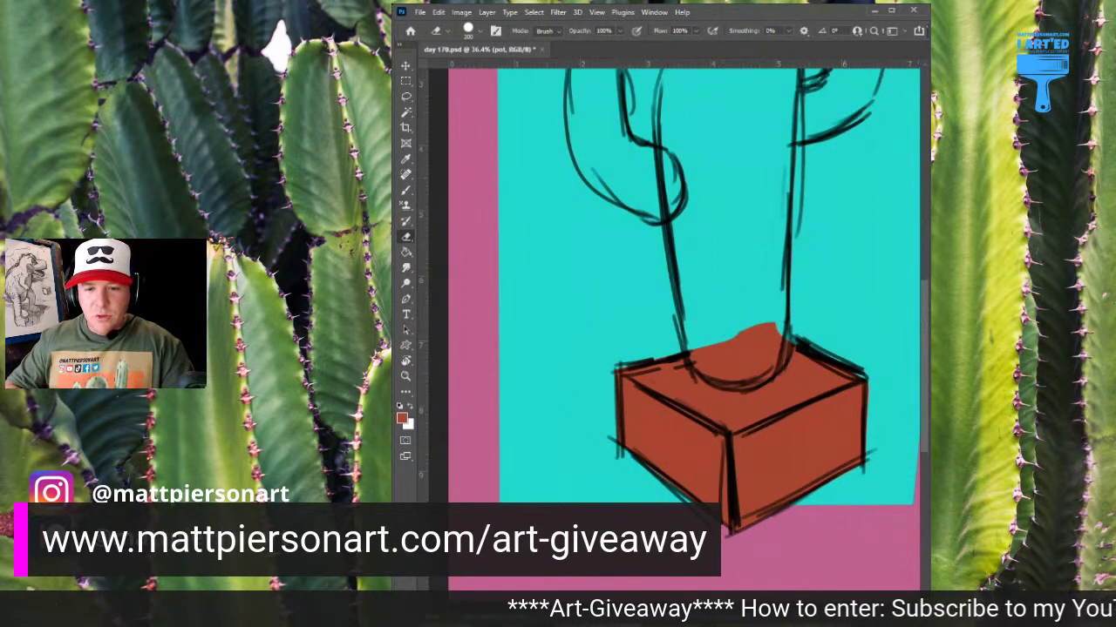
# Paint a sandy yellow area over the planter's top on the sand layer.
pyautogui.press('Return')
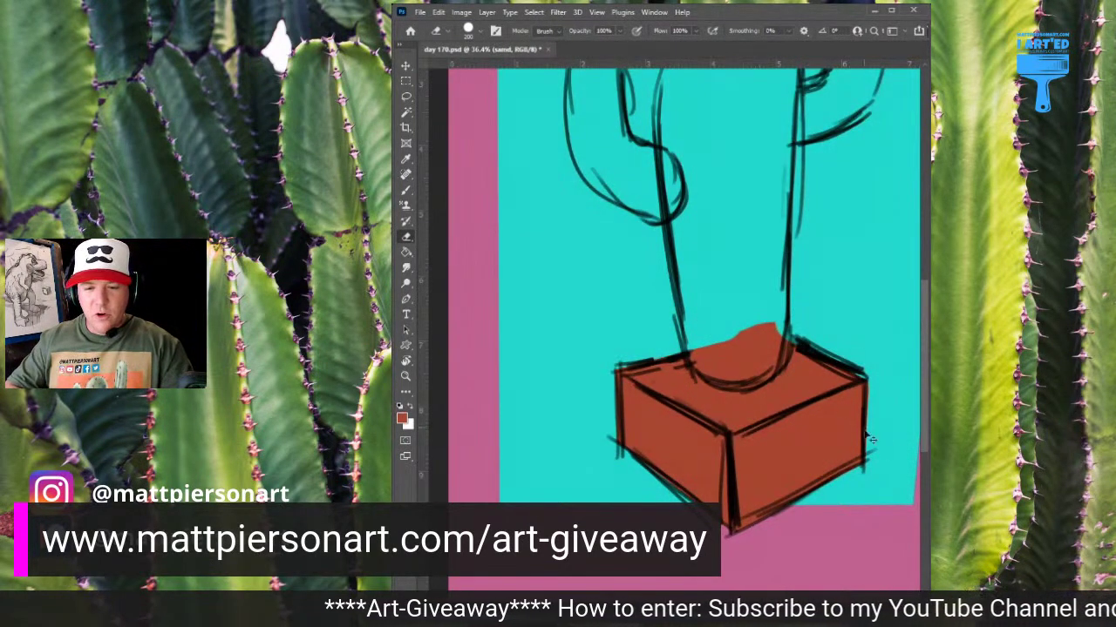
pyautogui.scroll(-2, 873, 359)
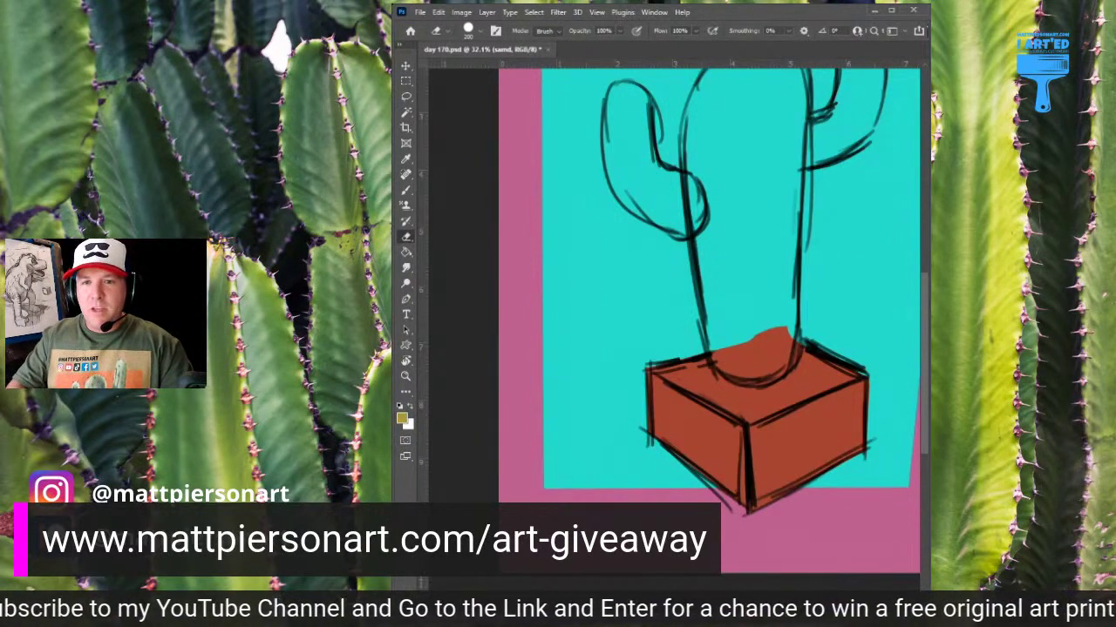
pyautogui.scroll(2, 775, 334)
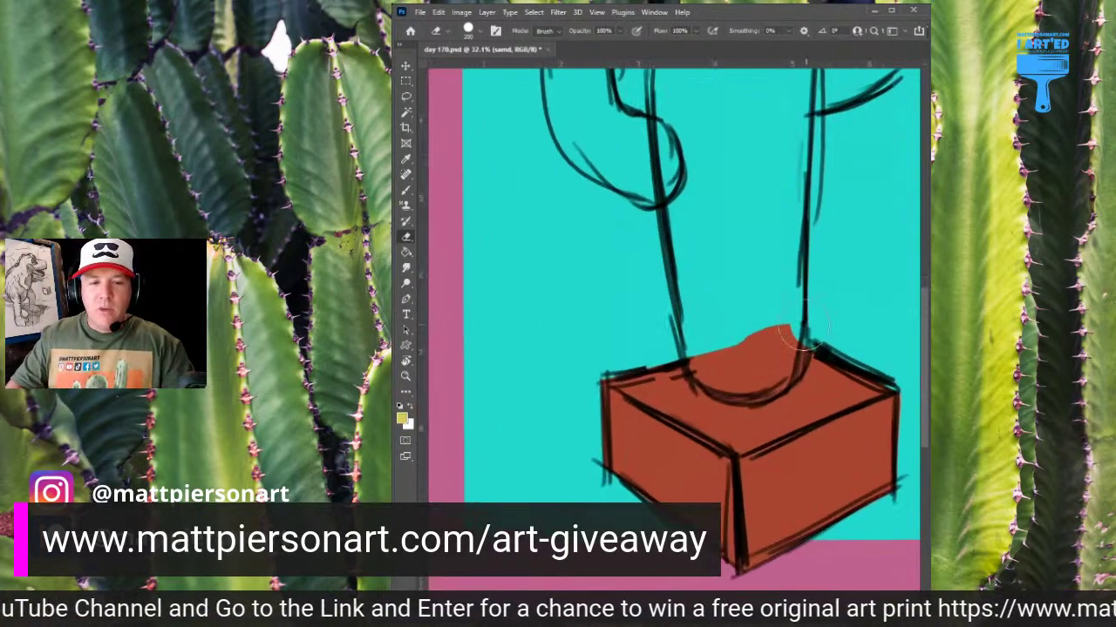
pyautogui.press('b')
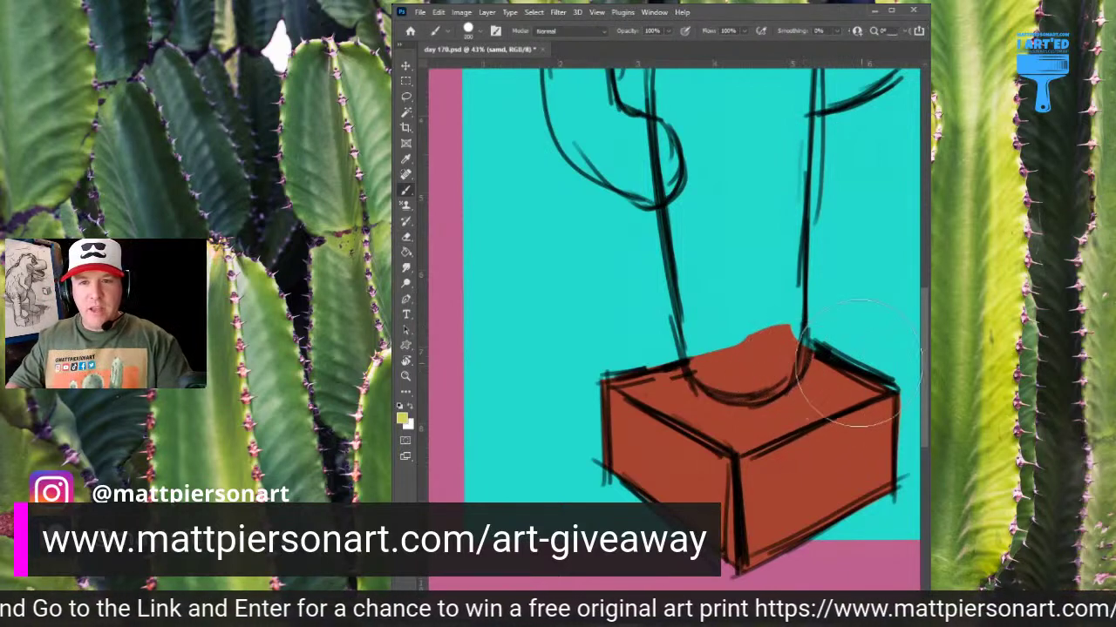
pyautogui.moveTo(863, 349)
pyautogui.mouseDown()
pyautogui.moveTo(695, 403)
pyautogui.moveTo(676, 393)
pyautogui.moveTo(813, 393)
pyautogui.moveTo(730, 415)
pyautogui.moveTo(652, 396)
pyautogui.mouseUp()
# Erase the yellow sand along all four edges of the planter's top so a thin red rim surrounds it.
pyautogui.press('e')
pyautogui.press('space')
pyautogui.moveTo(793, 483); pyautogui.dragTo(756, 479)
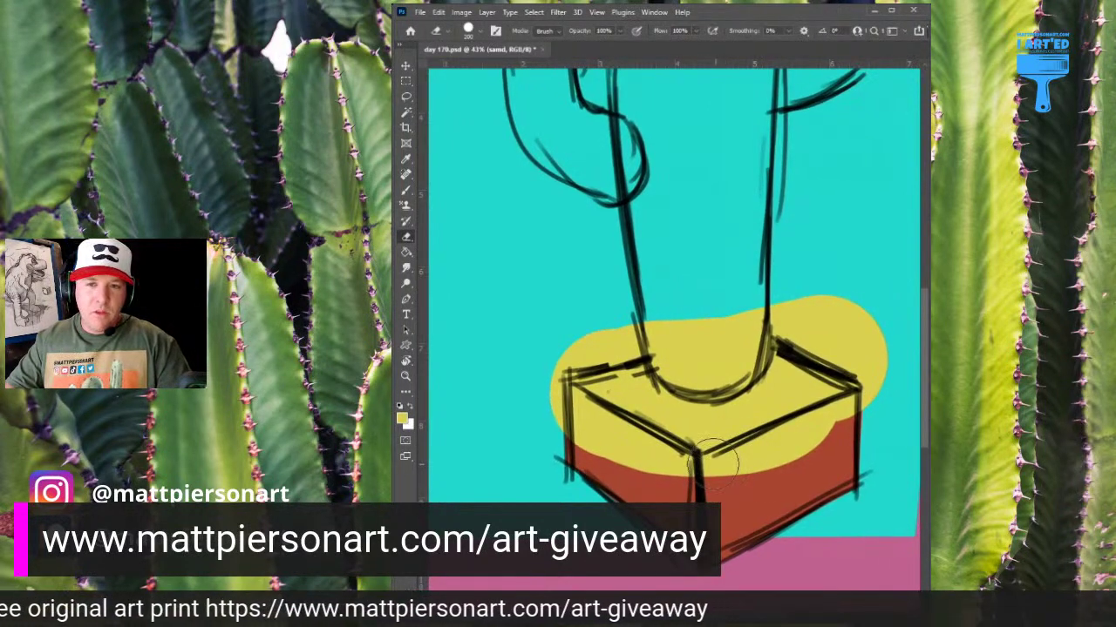
pyautogui.moveTo(713, 466); pyautogui.dragTo(710, 452)
pyautogui.moveTo(806, 396)
pyautogui.mouseDown()
pyautogui.moveTo(859, 410)
pyautogui.moveTo(724, 466)
pyautogui.mouseUp()
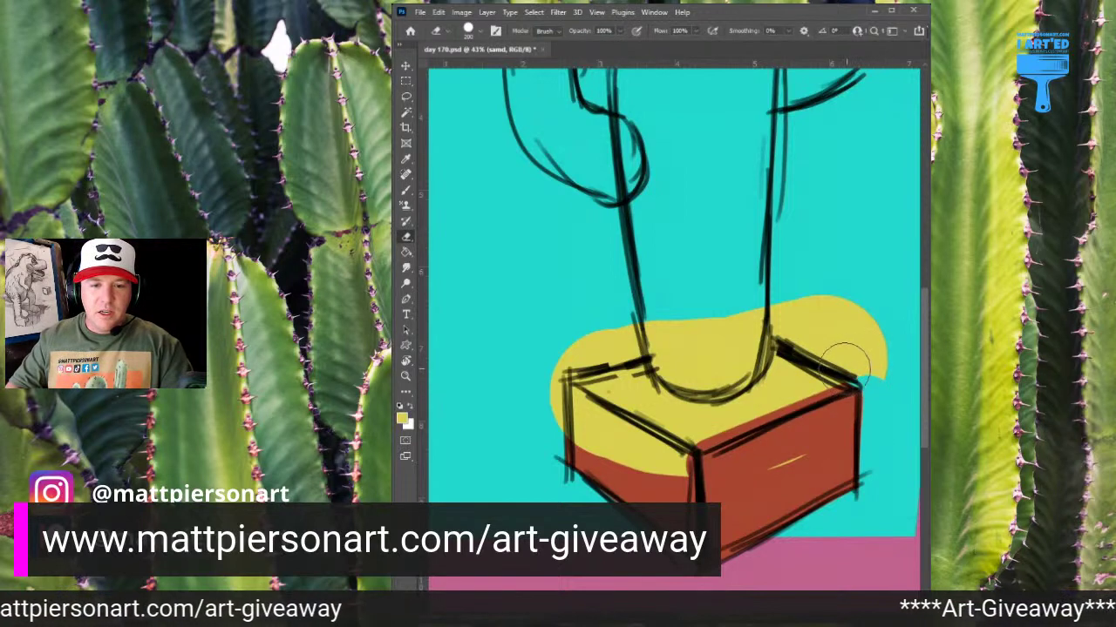
pyautogui.moveTo(748, 324); pyautogui.dragTo(856, 377)
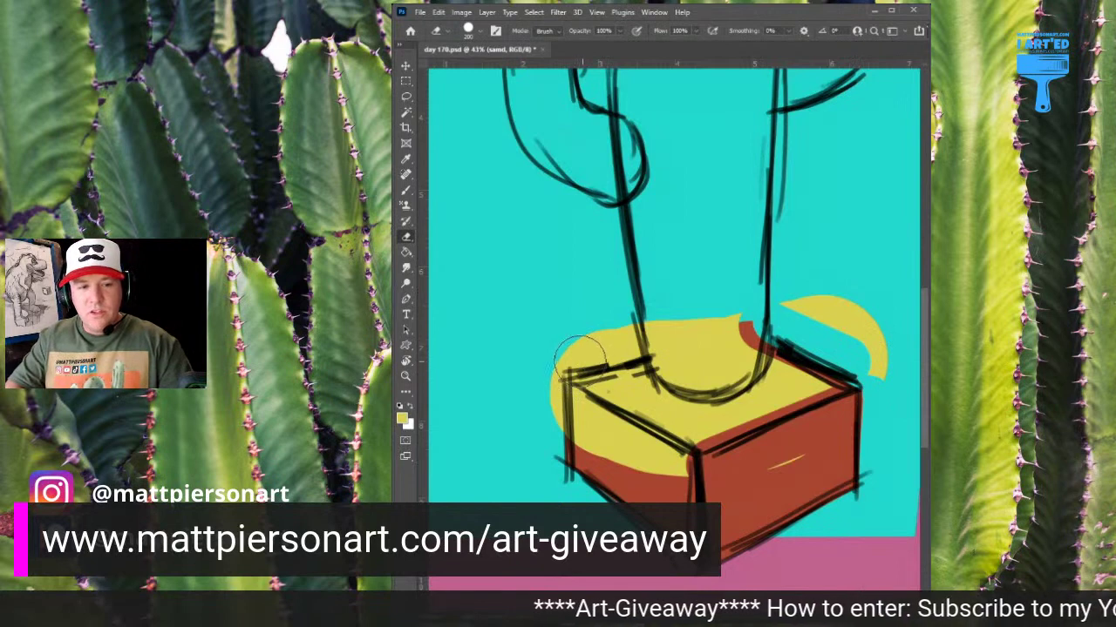
pyautogui.moveTo(580, 358); pyautogui.dragTo(716, 322)
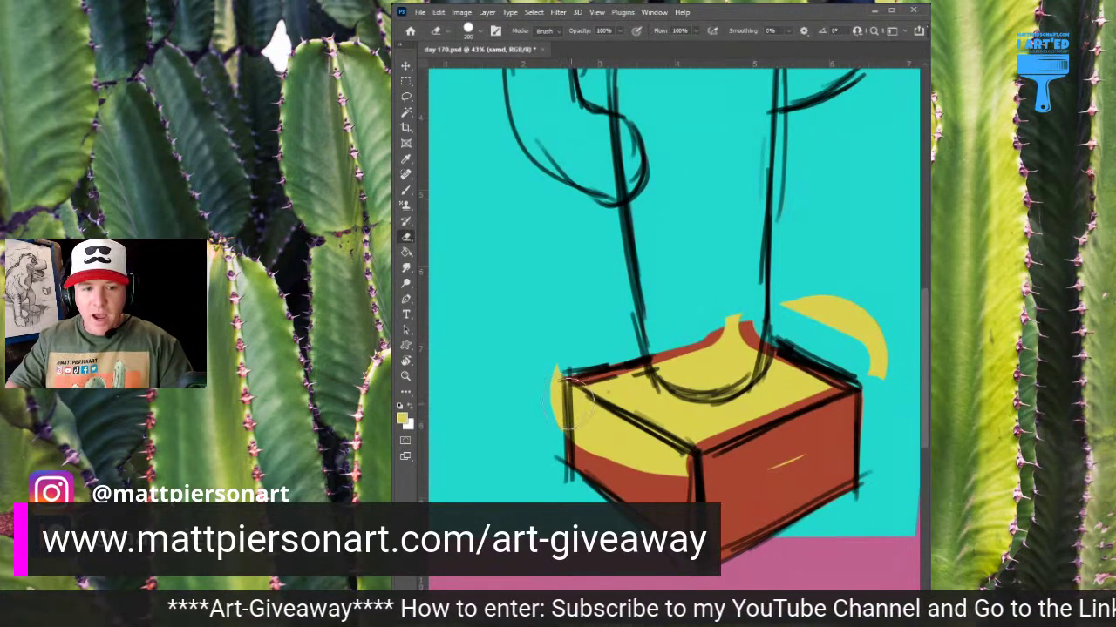
pyautogui.moveTo(575, 400); pyautogui.dragTo(568, 411)
pyautogui.keyDown('shift'); pyautogui.click(688, 467); pyautogui.keyUp('shift')
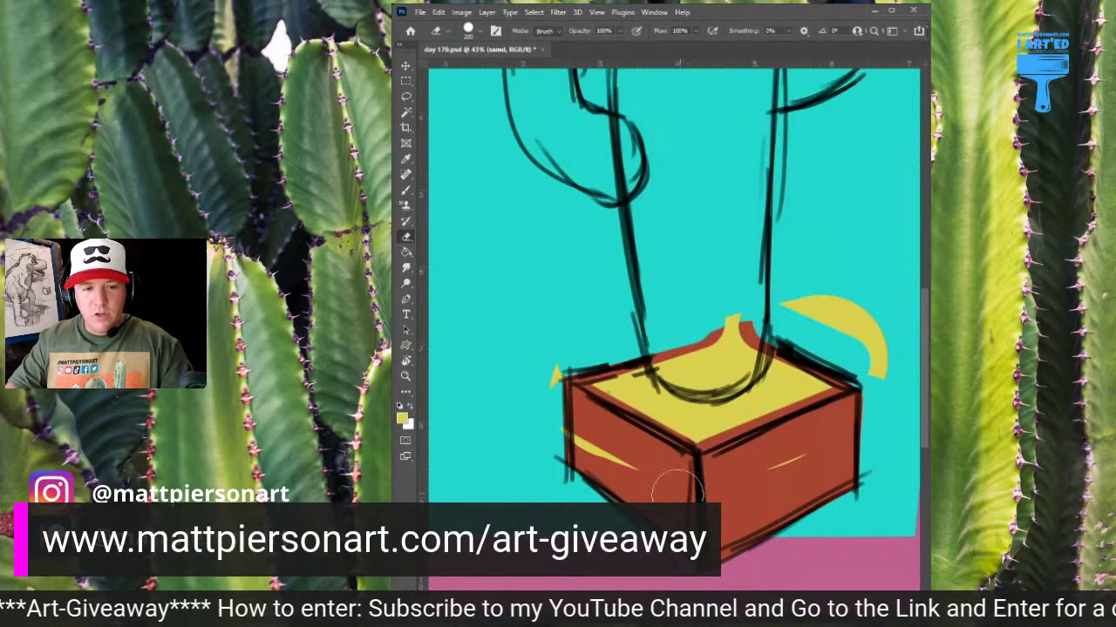
# Erase the stray yellow remnants on the planter's front faces and beside its back corner.
pyautogui.moveTo(671, 492); pyautogui.dragTo(560, 430)
pyautogui.moveTo(804, 466); pyautogui.dragTo(809, 465)
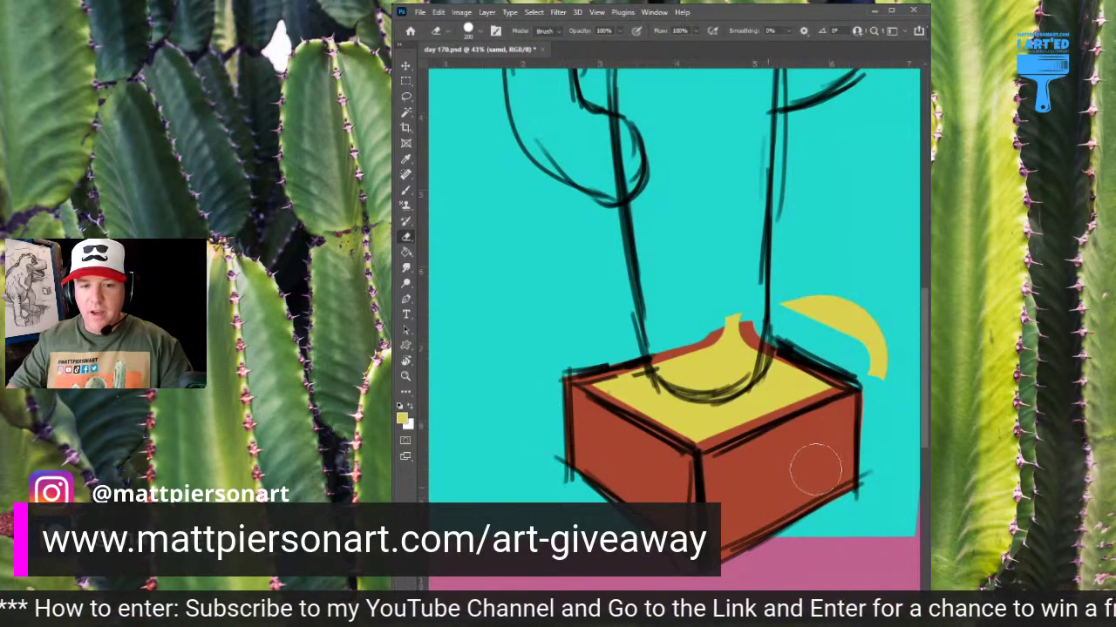
pyautogui.moveTo(889, 370)
pyautogui.mouseDown()
pyautogui.moveTo(856, 309)
pyautogui.moveTo(776, 279)
pyautogui.mouseUp()
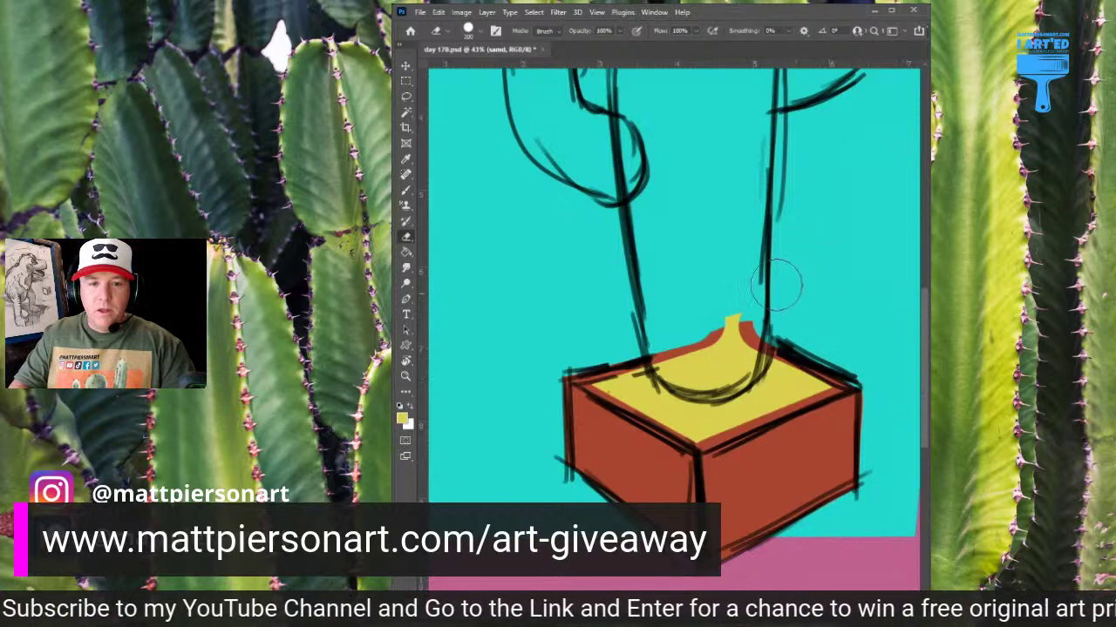
# Fill the cactus's main trunk with green on the cactus layer, from its rounded top down into the sand.
pyautogui.moveTo(832, 251); pyautogui.dragTo(829, 261)
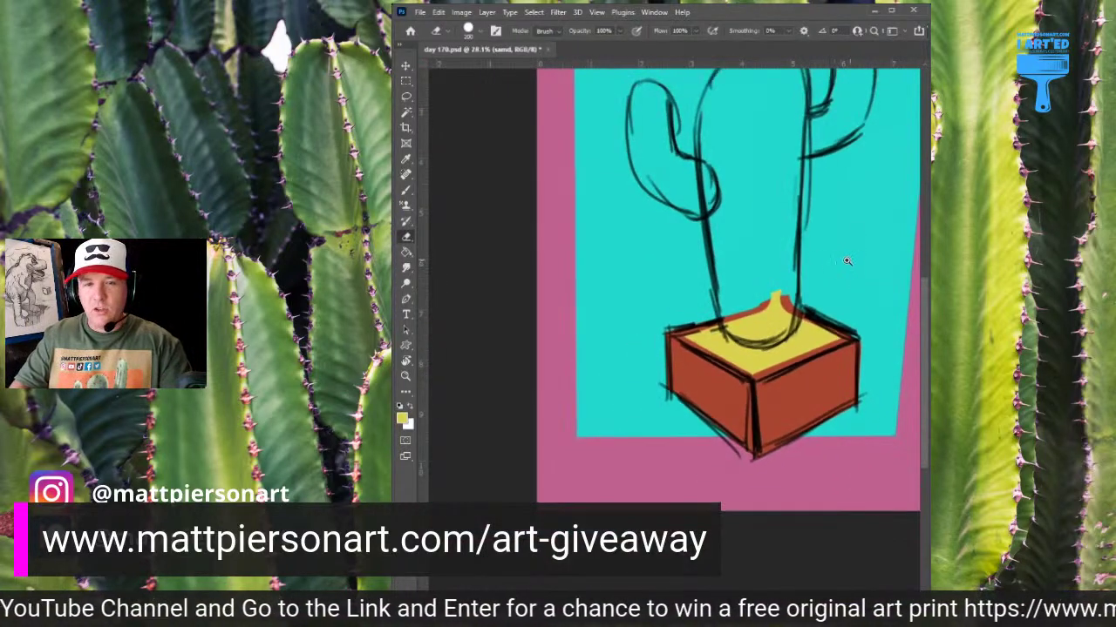
pyautogui.moveTo(866, 220); pyautogui.dragTo(794, 348)
pyautogui.scroll(-1, 793, 348)
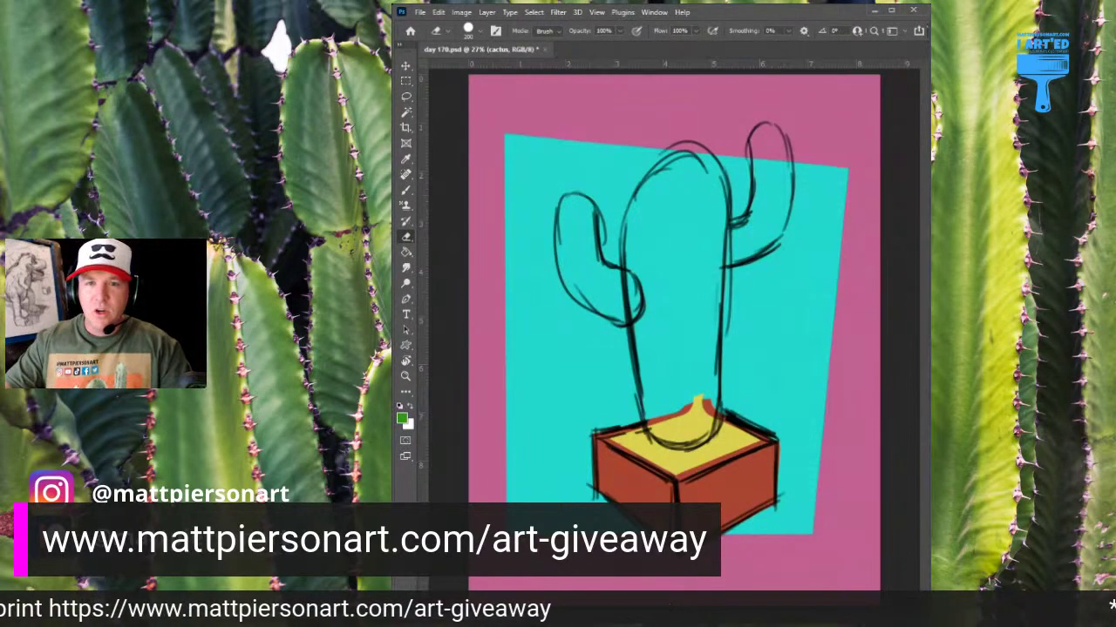
pyautogui.press('b')
pyautogui.moveTo(672, 273); pyautogui.dragTo(678, 386)
pyautogui.press('p')
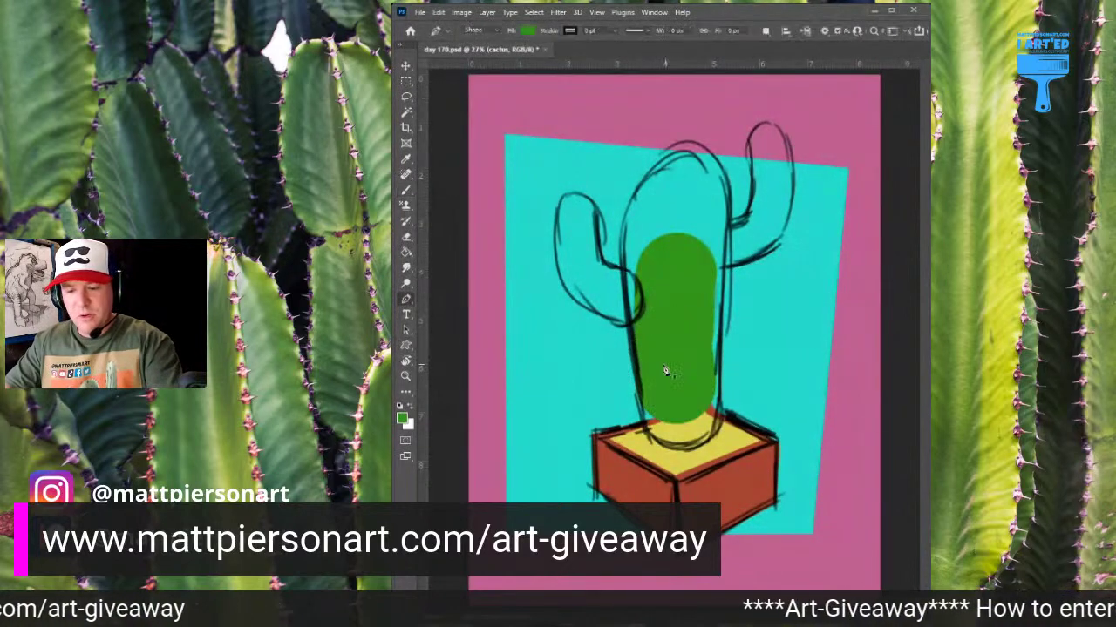
pyautogui.press('b')
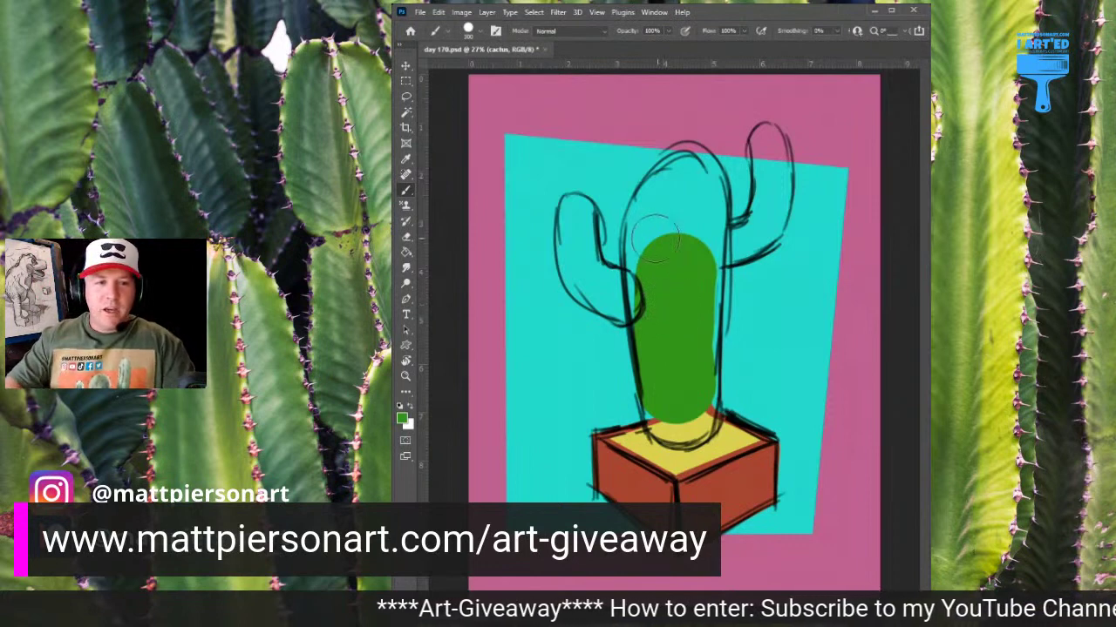
pyautogui.moveTo(655, 236)
pyautogui.mouseDown()
pyautogui.moveTo(660, 187)
pyautogui.moveTo(643, 262)
pyautogui.moveTo(658, 322)
pyautogui.mouseUp()
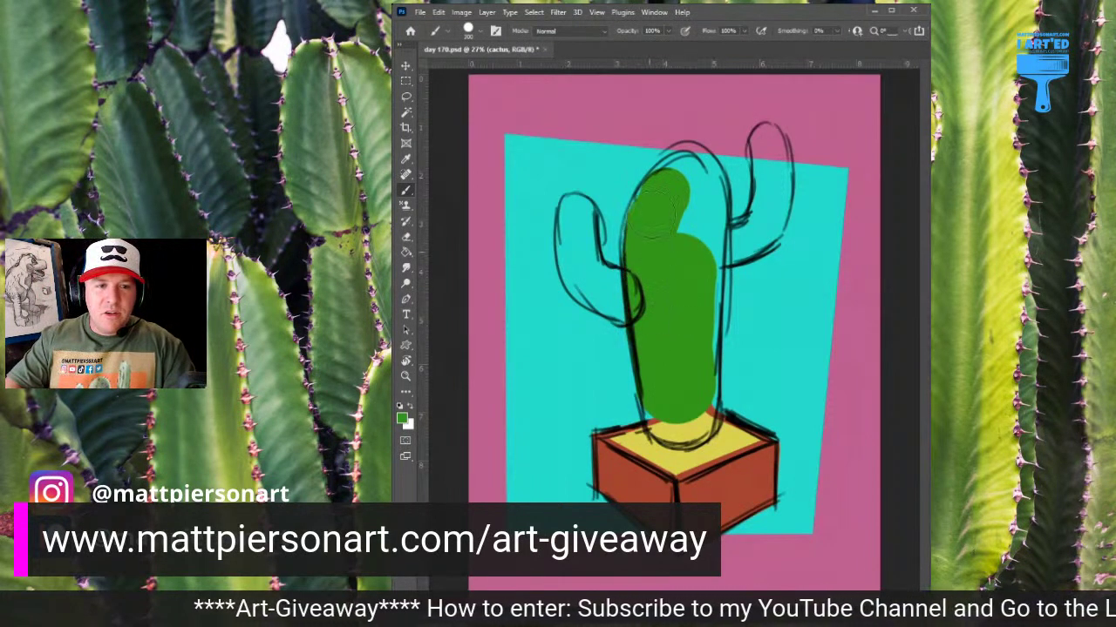
pyautogui.moveTo(654, 200)
pyautogui.mouseDown()
pyautogui.moveTo(682, 190)
pyautogui.moveTo(701, 202)
pyautogui.moveTo(718, 294)
pyautogui.mouseUp()
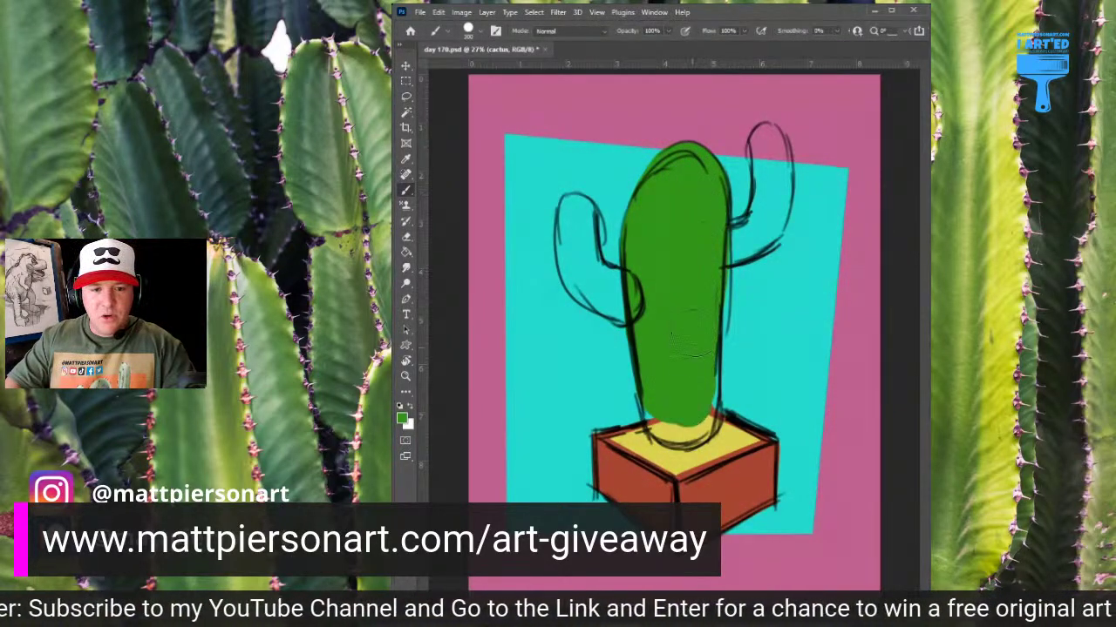
pyautogui.moveTo(690, 344)
pyautogui.mouseDown()
pyautogui.moveTo(701, 403)
pyautogui.moveTo(684, 420)
pyautogui.mouseUp()
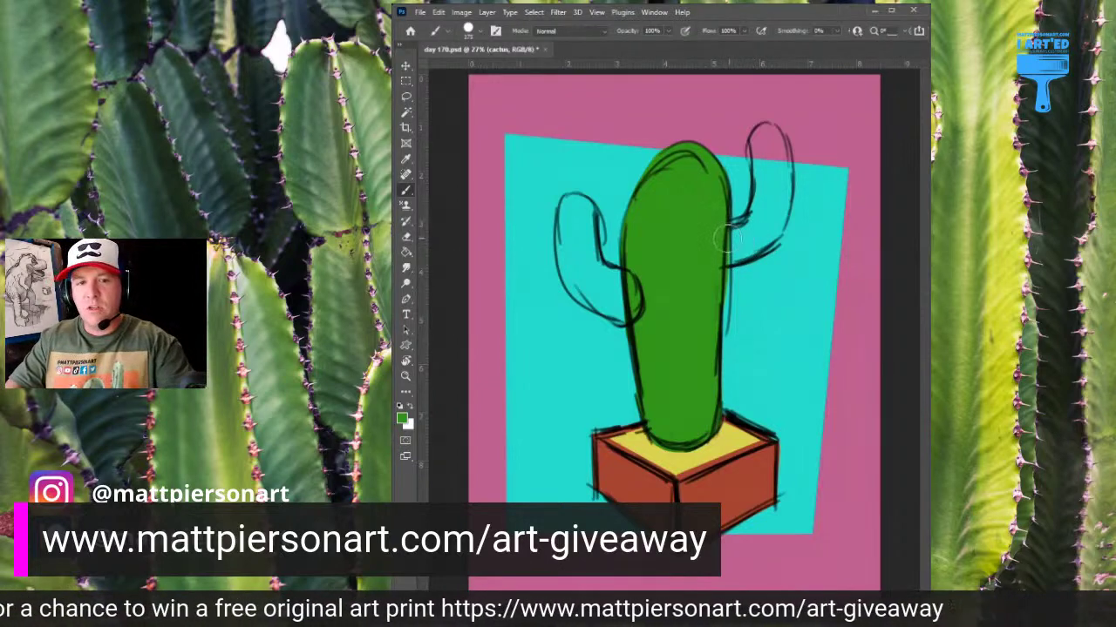
# Fill both cactus arms with the trunk's green on the cactus layer, joining them to the trunk.
pyautogui.moveTo(723, 239)
pyautogui.mouseDown()
pyautogui.moveTo(759, 225)
pyautogui.moveTo(751, 207)
pyautogui.moveTo(748, 224)
pyautogui.moveTo(763, 220)
pyautogui.moveTo(749, 231)
pyautogui.moveTo(767, 198)
pyautogui.moveTo(763, 209)
pyautogui.moveTo(770, 136)
pyautogui.moveTo(775, 199)
pyautogui.moveTo(742, 251)
pyautogui.mouseUp()
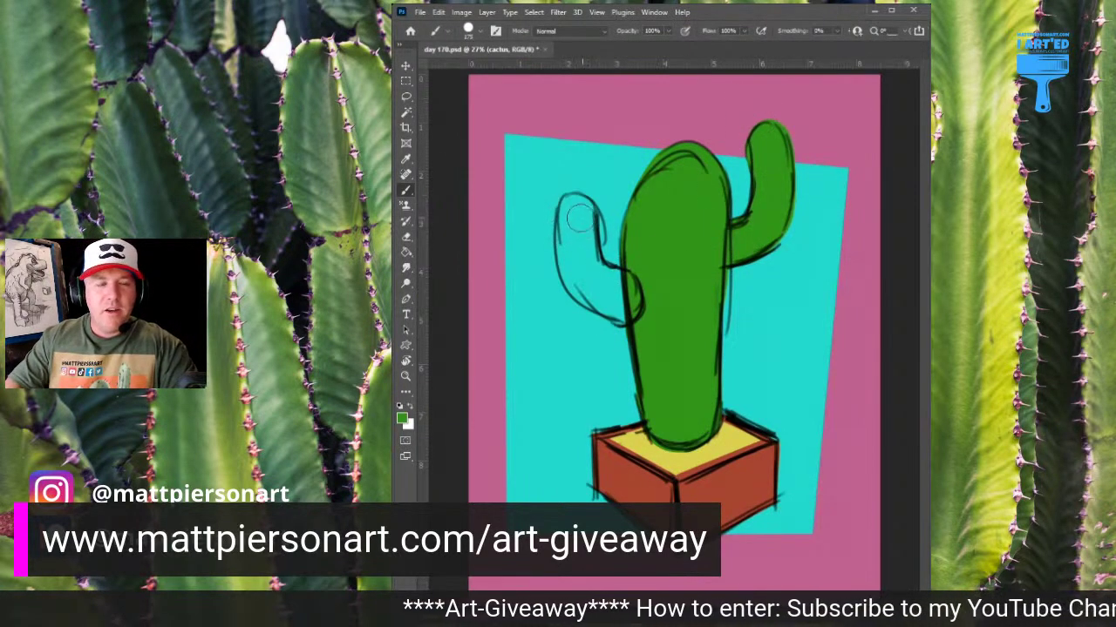
pyautogui.moveTo(571, 209)
pyautogui.mouseDown()
pyautogui.moveTo(571, 279)
pyautogui.moveTo(582, 226)
pyautogui.moveTo(584, 249)
pyautogui.mouseUp()
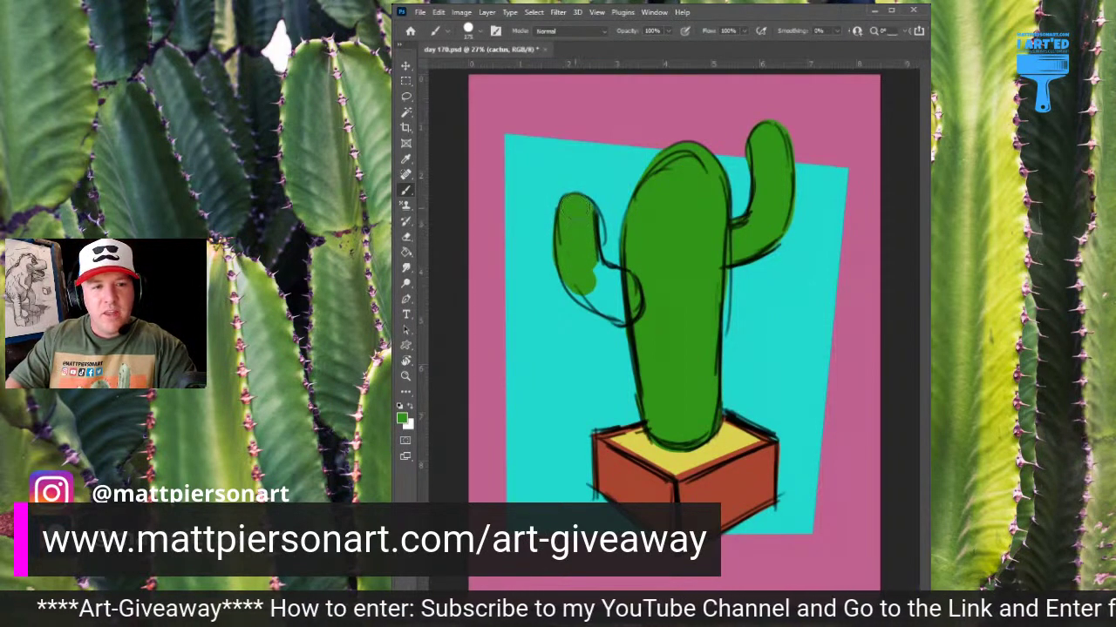
pyautogui.moveTo(586, 263)
pyautogui.mouseDown()
pyautogui.moveTo(615, 286)
pyautogui.moveTo(601, 300)
pyautogui.mouseUp()
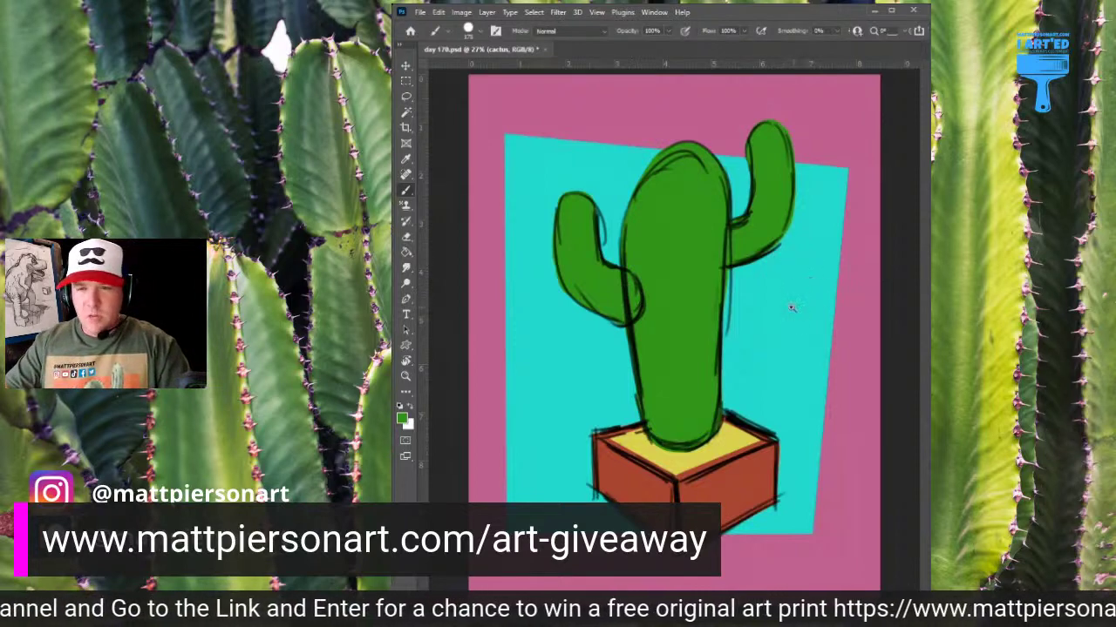
pyautogui.scroll(-2, 841, 289)
pyautogui.scroll(1, 779, 338)
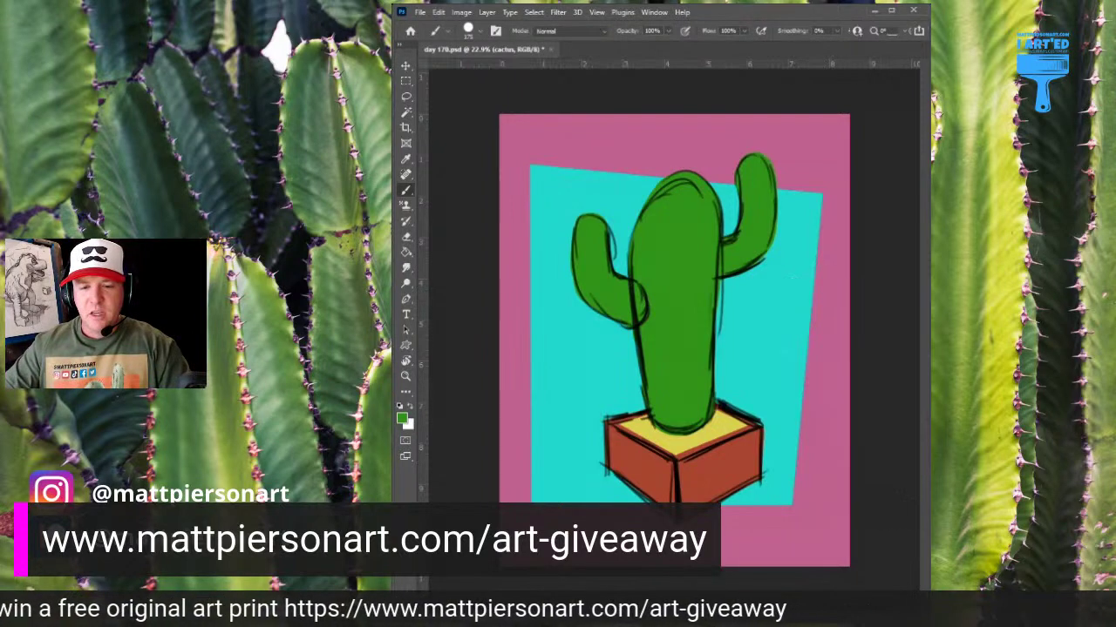
# On the background shape layer, paint a navy band along the turquoise panel's right edge and a medium blue band beside it.
pyautogui.hotkey('alt', '[')
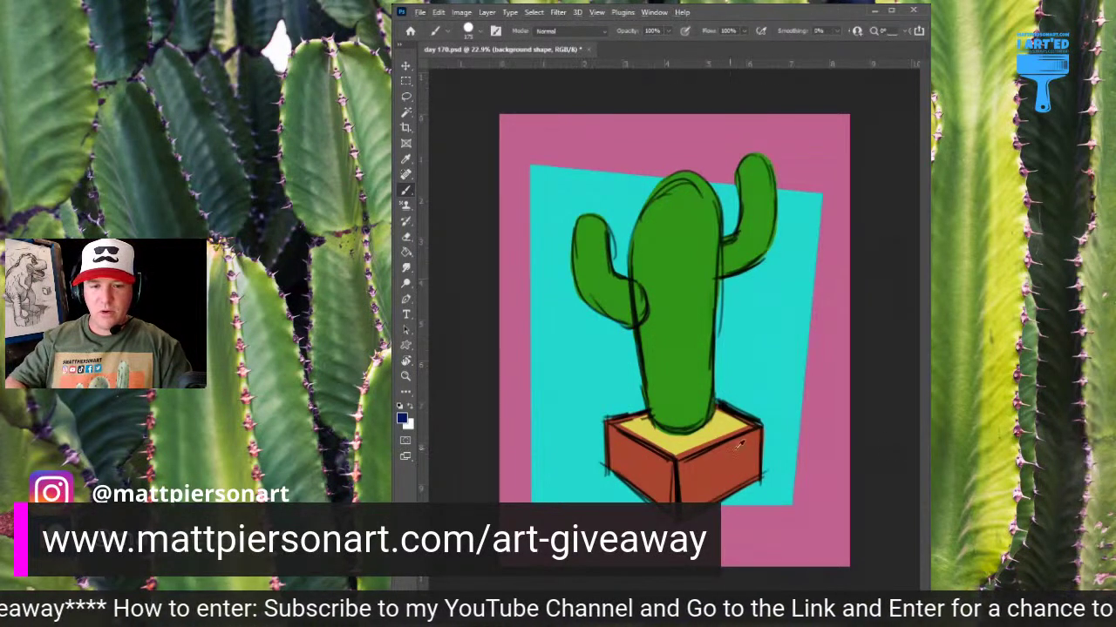
pyautogui.moveTo(636, 428); pyautogui.dragTo(657, 427)
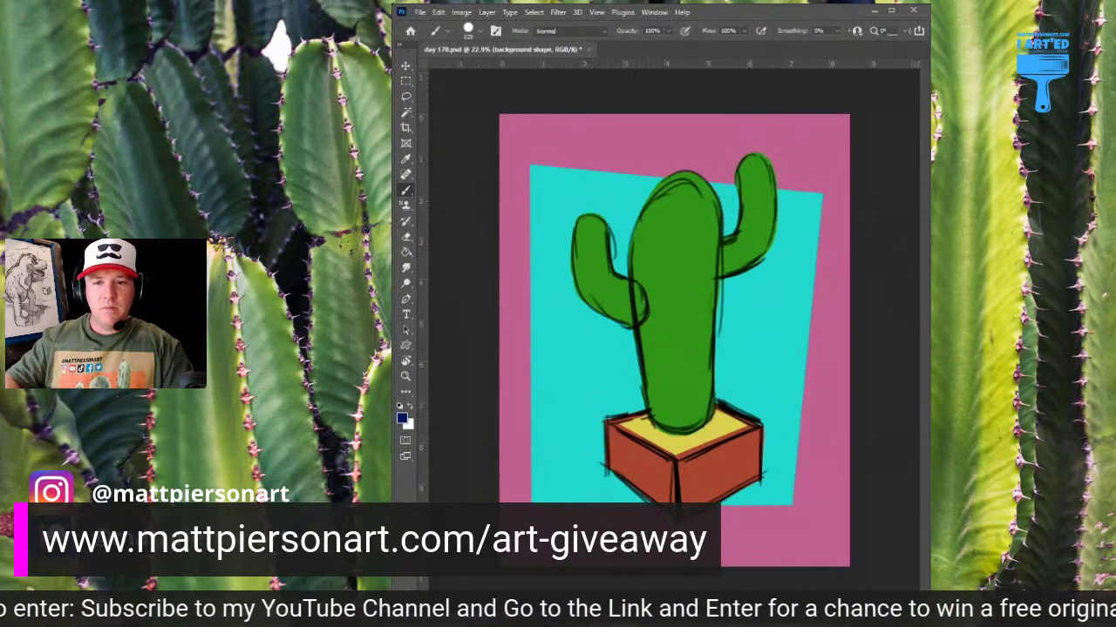
pyautogui.moveTo(770, 292); pyautogui.dragTo(796, 296)
pyautogui.moveTo(802, 188); pyautogui.dragTo(779, 493)
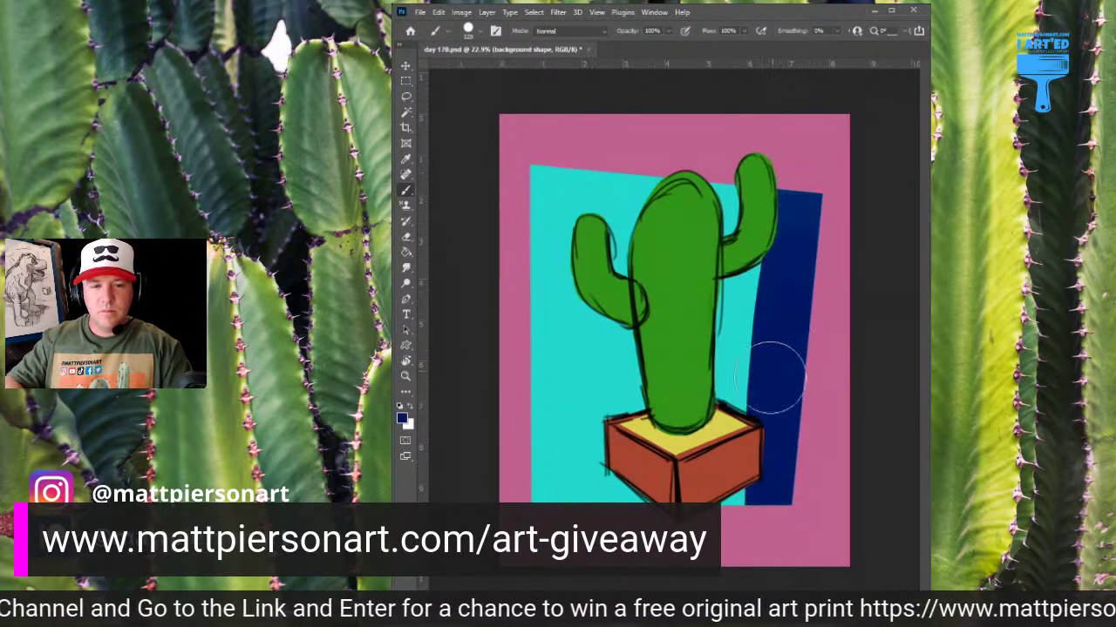
pyautogui.moveTo(746, 174); pyautogui.dragTo(739, 498)
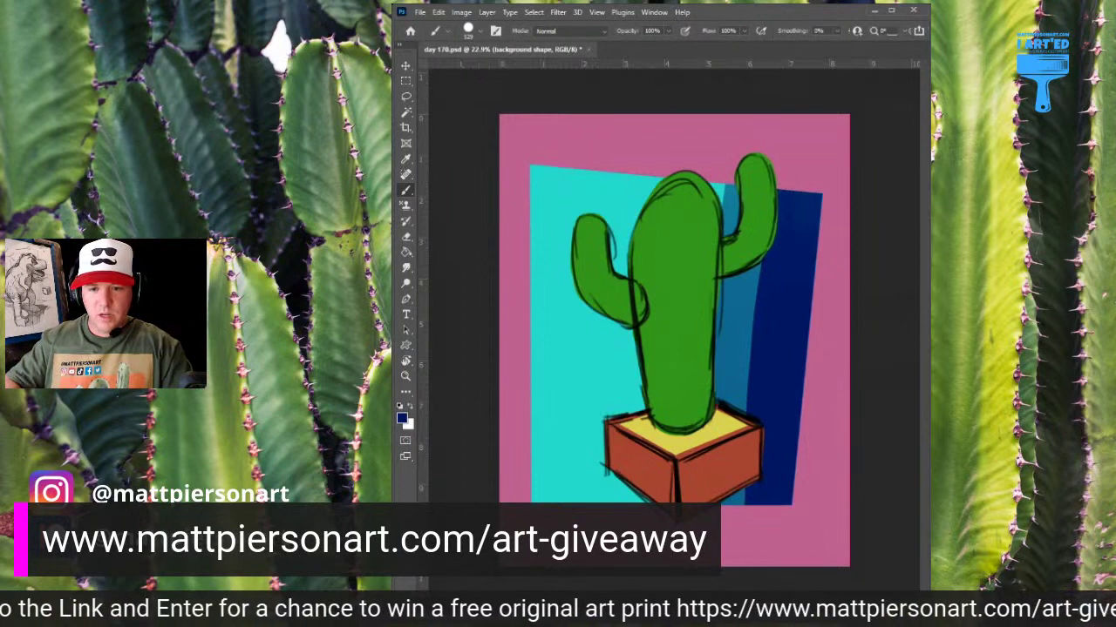
# Hide the colour and sketch layers above the panel and paint progressively lighter blue bands leftward to grade navy into turquoise.
pyautogui.hotkey('ctrl', ',')
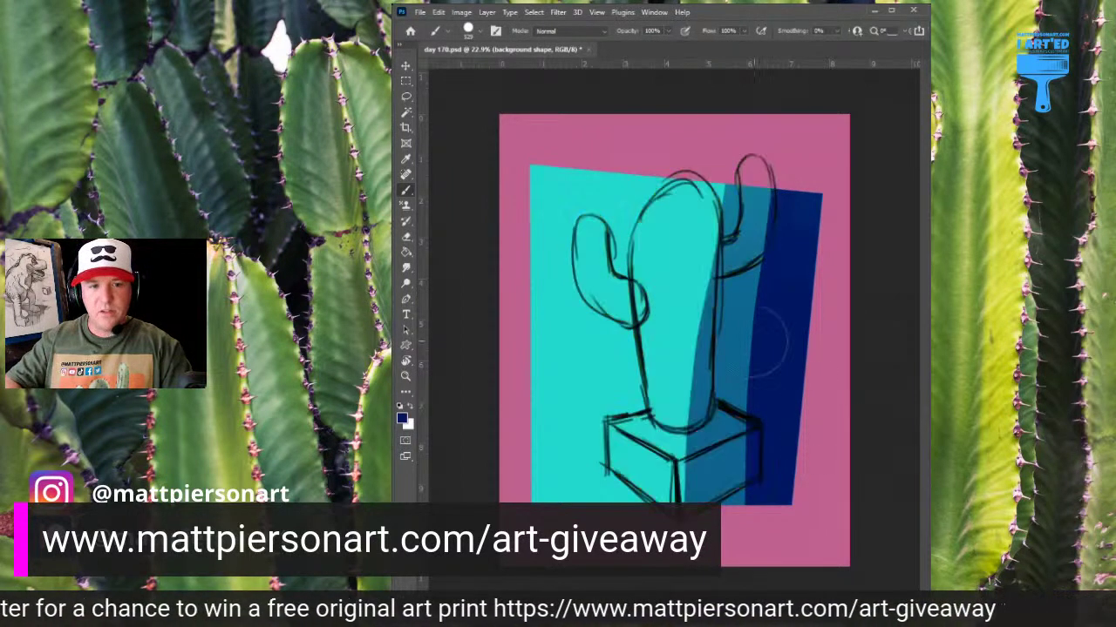
pyautogui.hotkey('ctrl', ',')
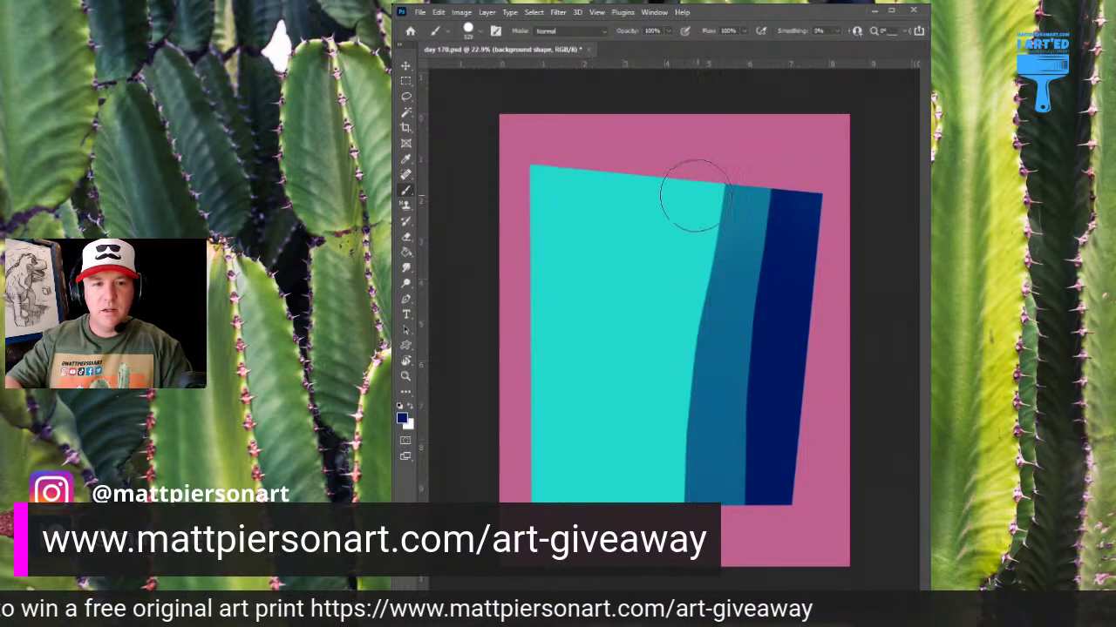
pyautogui.moveTo(701, 179); pyautogui.dragTo(667, 514)
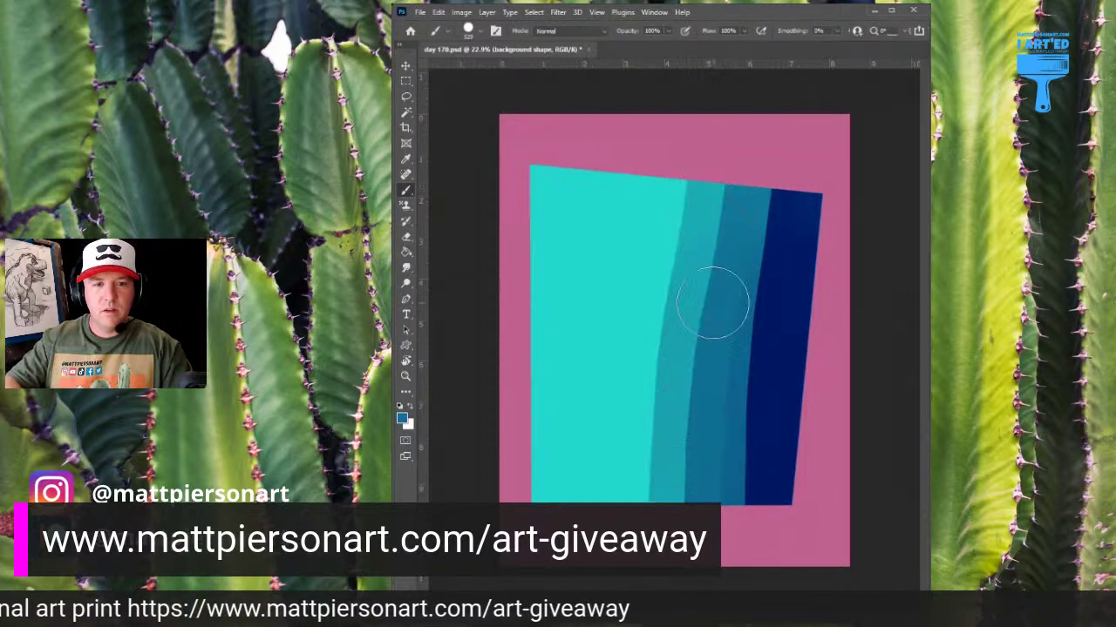
pyautogui.moveTo(680, 154); pyautogui.dragTo(629, 510)
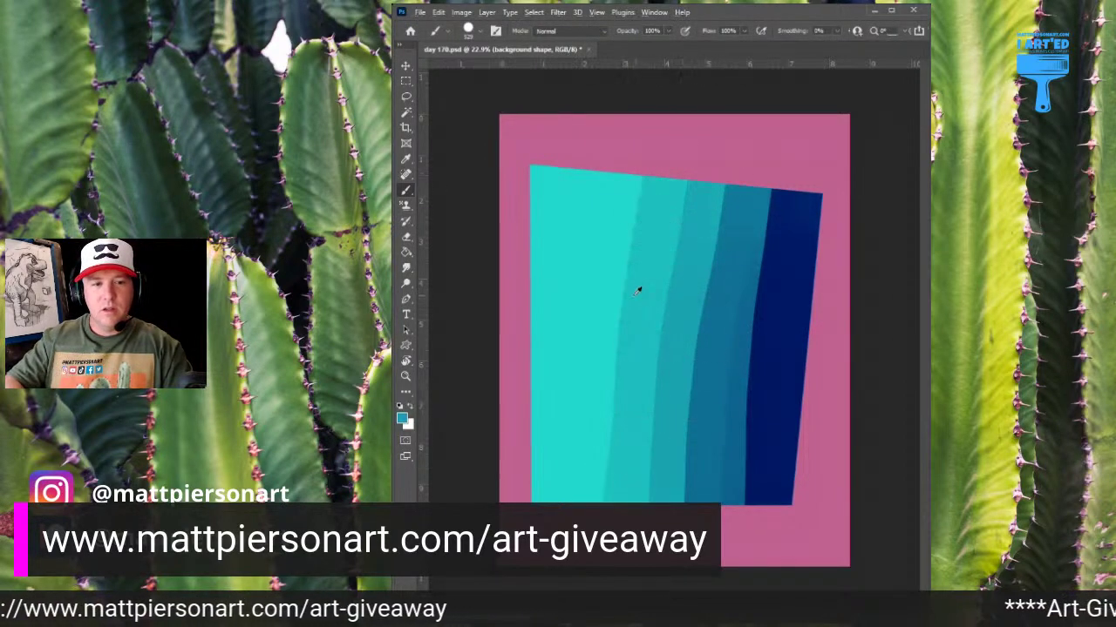
pyautogui.moveTo(640, 146); pyautogui.dragTo(601, 362)
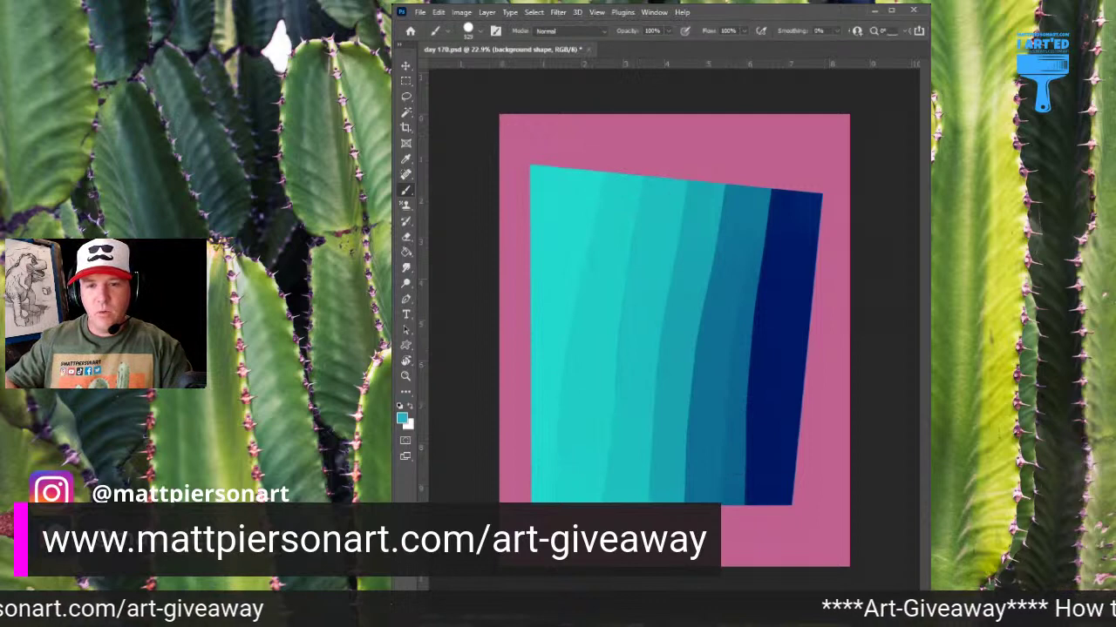
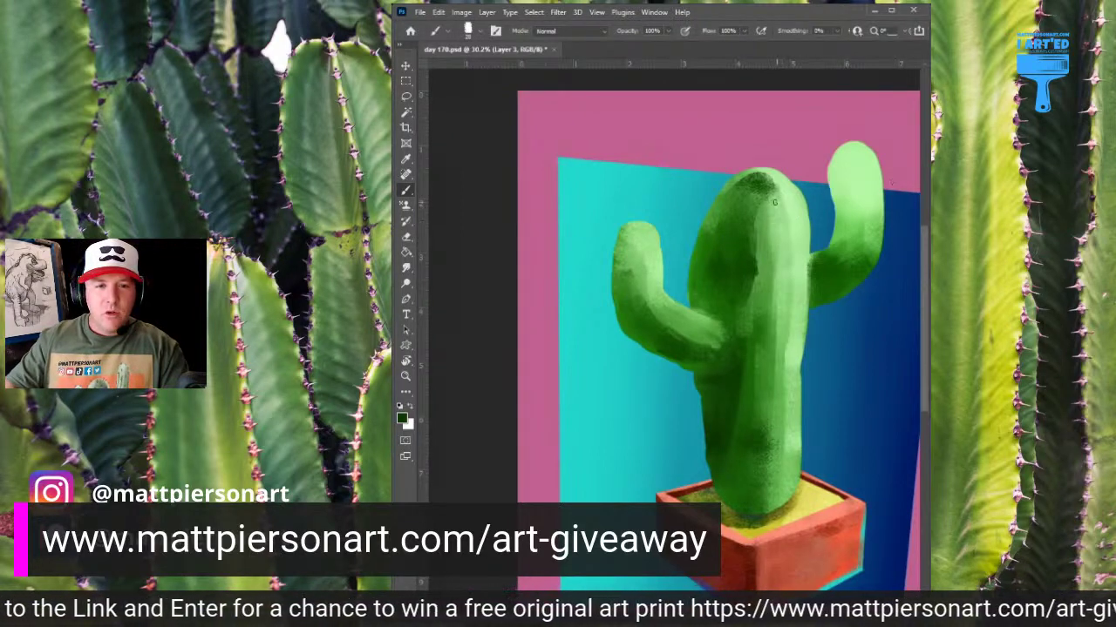
pyautogui.moveTo(771, 180); pyautogui.dragTo(799, 286)
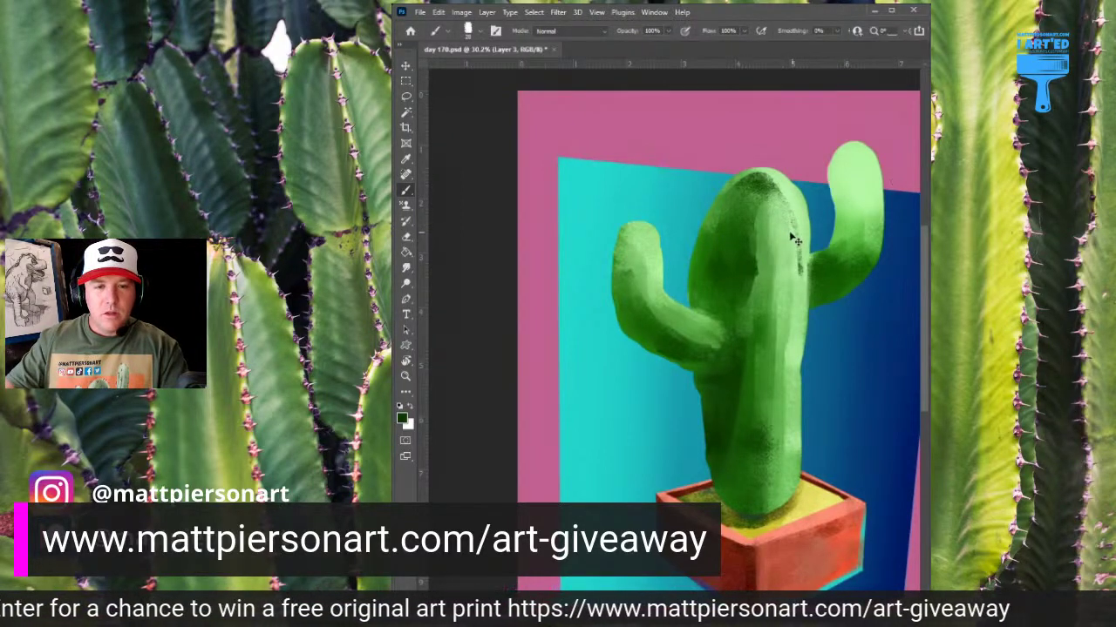
pyautogui.hotkey('ctrl', 'z')
pyautogui.moveTo(775, 193)
pyautogui.mouseDown()
pyautogui.moveTo(792, 246)
pyautogui.moveTo(780, 509)
pyautogui.mouseUp()
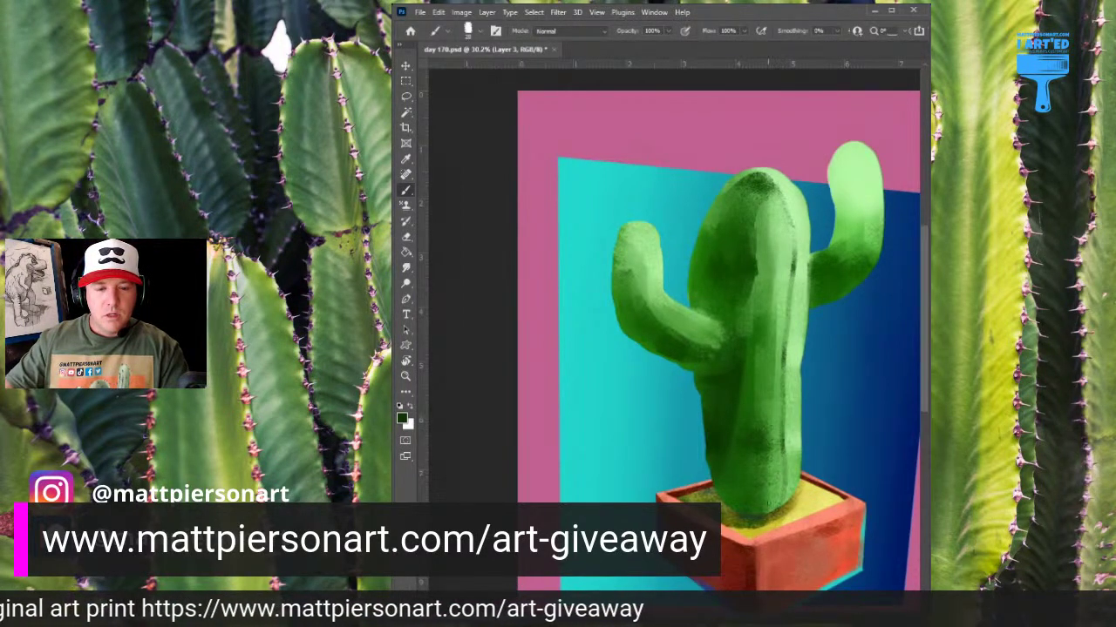
pyautogui.moveTo(763, 450); pyautogui.dragTo(777, 253)
pyautogui.moveTo(767, 214); pyautogui.dragTo(749, 167)
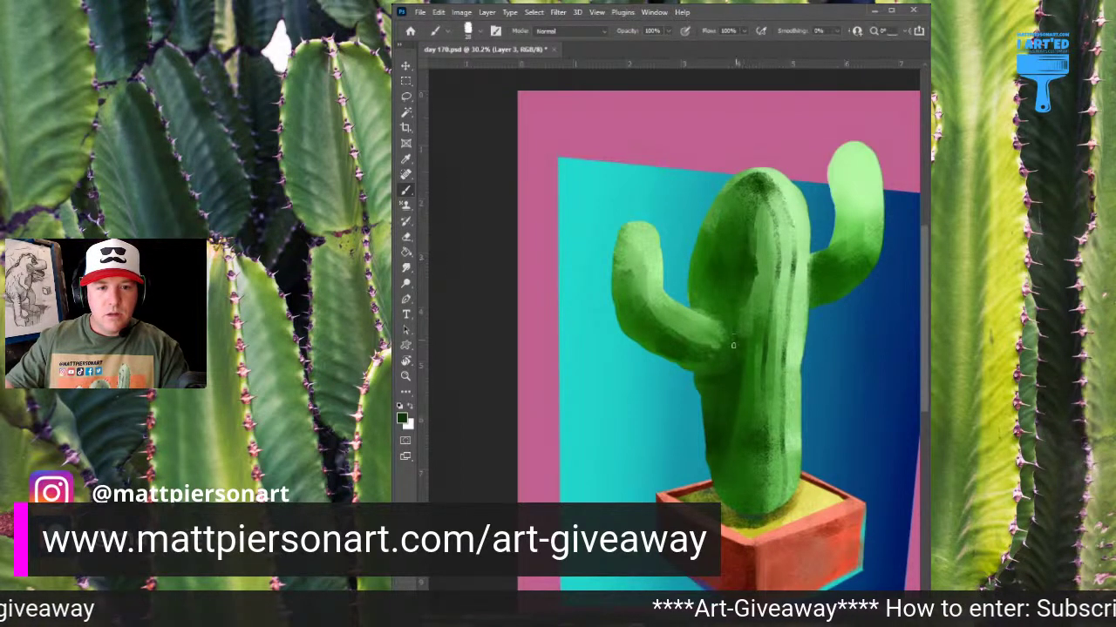
pyautogui.moveTo(733, 416); pyautogui.dragTo(741, 521)
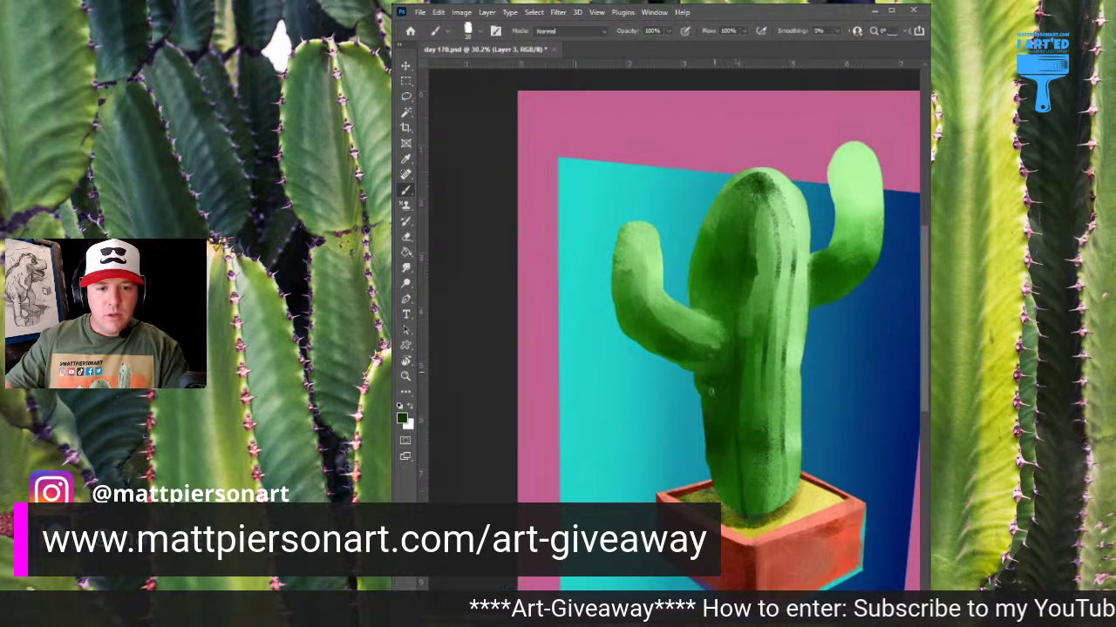
pyautogui.moveTo(713, 257)
pyautogui.mouseDown()
pyautogui.moveTo(736, 198)
pyautogui.moveTo(726, 188)
pyautogui.moveTo(694, 234)
pyautogui.mouseUp()
pyautogui.hotkey('ctrl', 'z')
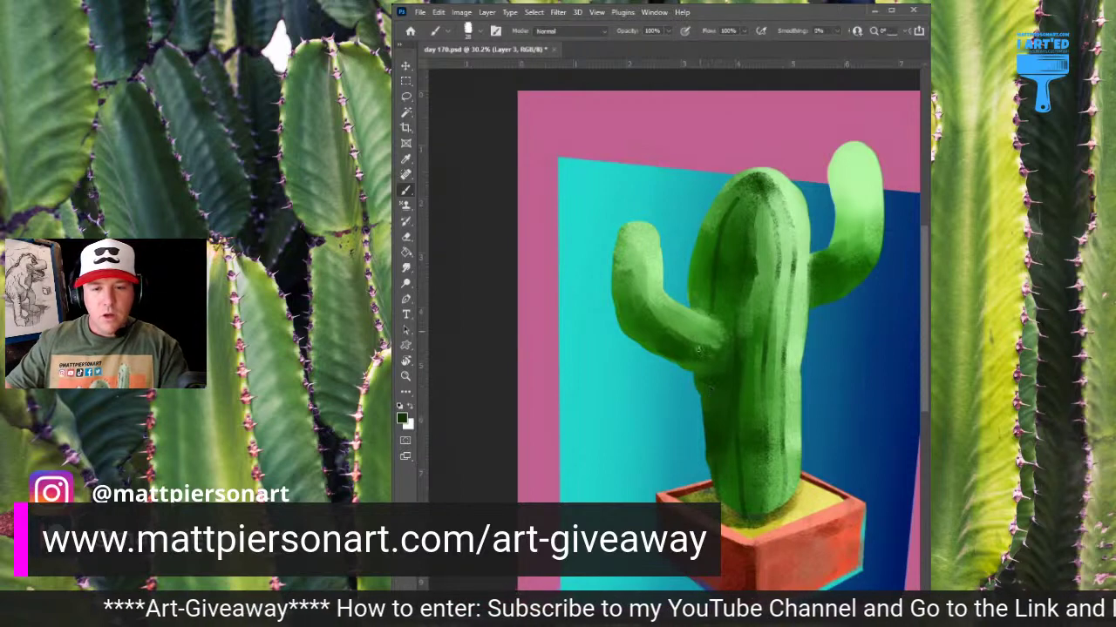
pyautogui.hotkey('ctrl', 'z')
pyautogui.hotkey('ctrl', 'z')
pyautogui.hotkey('ctrl', 'z')
pyautogui.hotkey('ctrl', 'z')
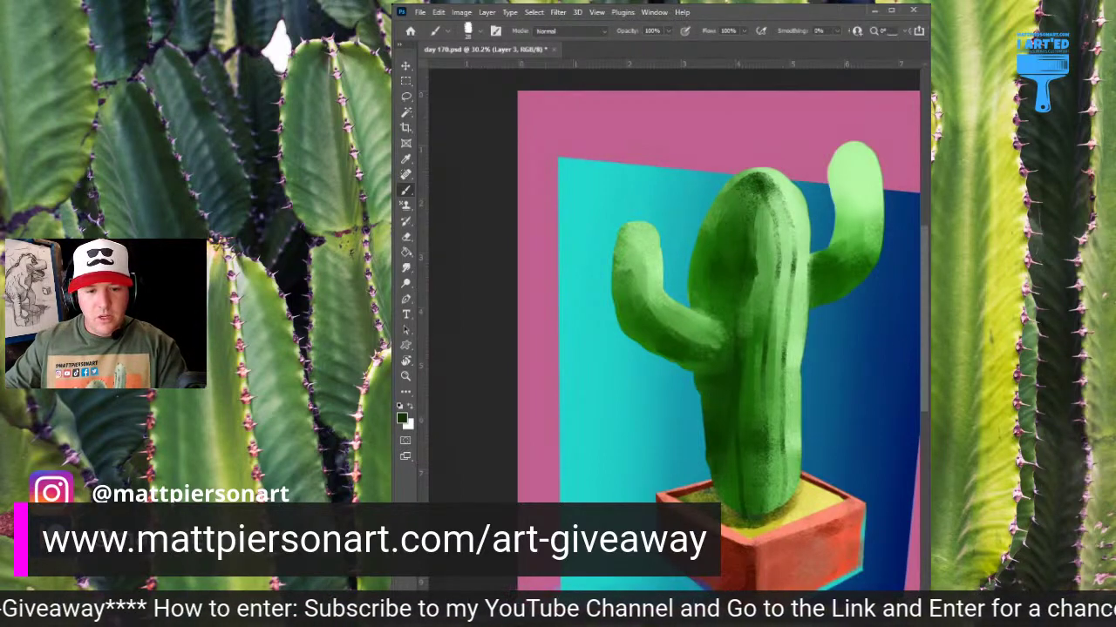
pyautogui.hotkey('ctrl', 'z')
pyautogui.hotkey('ctrl', 'z')
pyautogui.hotkey('ctrl', 'z')
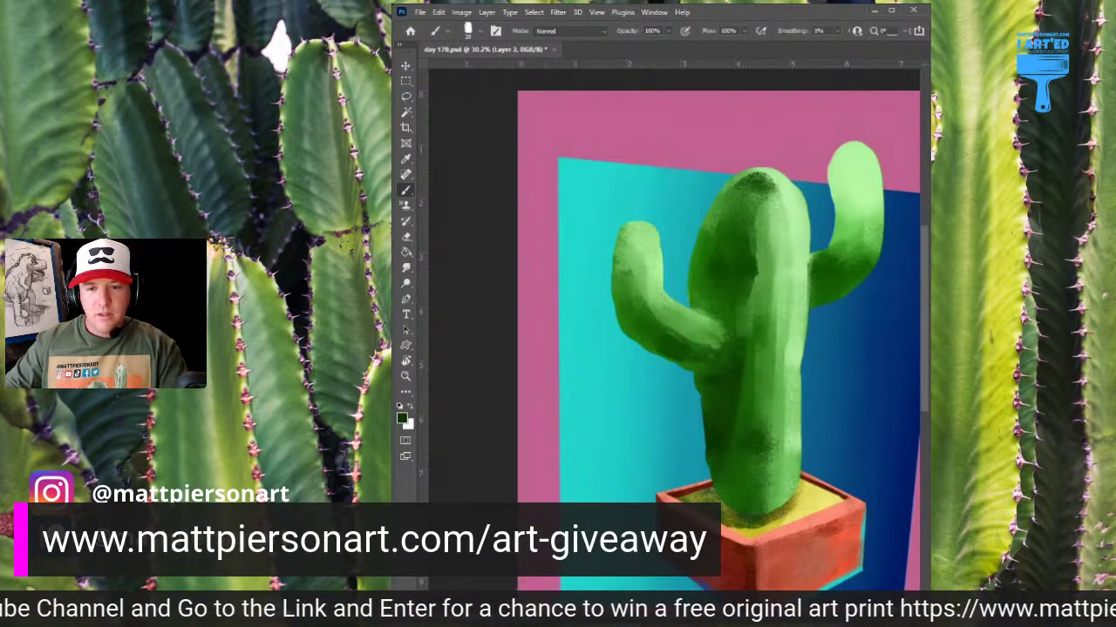
# Add a new layer and paint curved dark green rib lines down the cactus trunk from its top to the sand.
pyautogui.hotkey('ctrl', 'shift', 'alt', 'n')
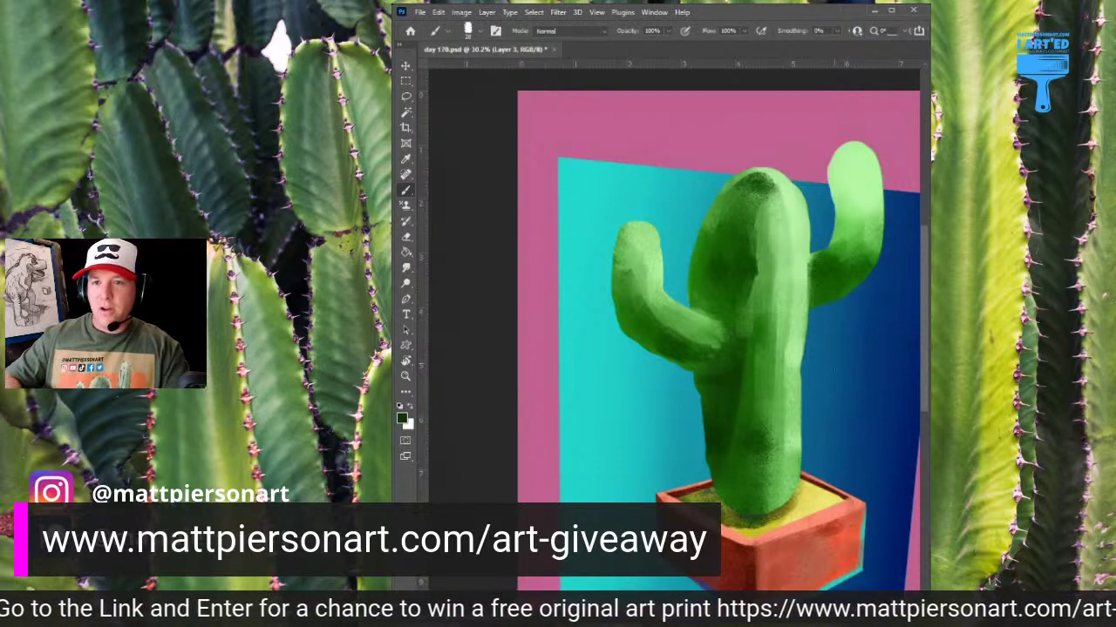
pyautogui.moveTo(770, 177)
pyautogui.mouseDown()
pyautogui.moveTo(787, 229)
pyautogui.moveTo(775, 476)
pyautogui.mouseUp()
pyautogui.hotkey('ctrl', 'z')
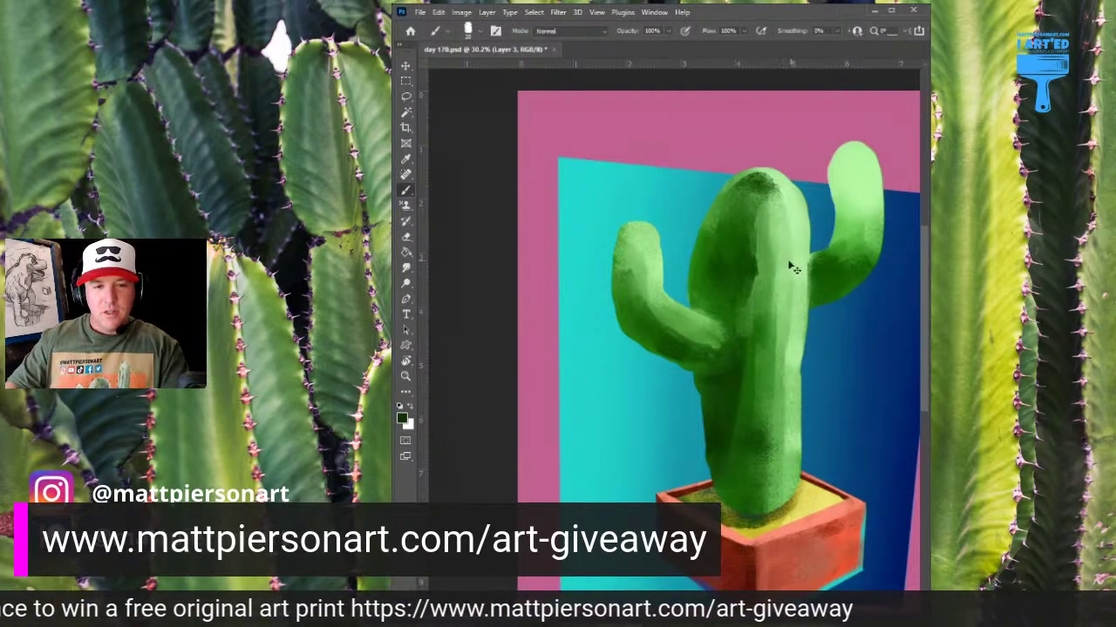
pyautogui.moveTo(771, 177)
pyautogui.mouseDown()
pyautogui.moveTo(791, 224)
pyautogui.moveTo(782, 479)
pyautogui.moveTo(752, 518)
pyautogui.moveTo(773, 296)
pyautogui.moveTo(747, 185)
pyautogui.moveTo(741, 223)
pyautogui.moveTo(753, 202)
pyautogui.moveTo(756, 259)
pyautogui.moveTo(735, 382)
pyautogui.moveTo(726, 510)
pyautogui.mouseUp()
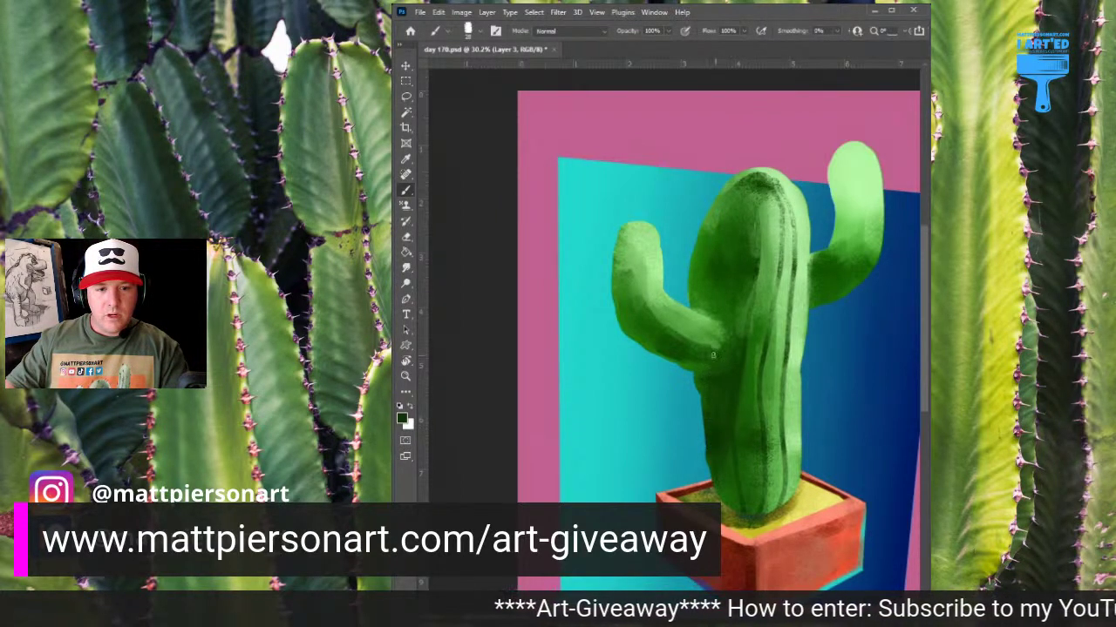
pyautogui.moveTo(720, 223); pyautogui.dragTo(741, 188)
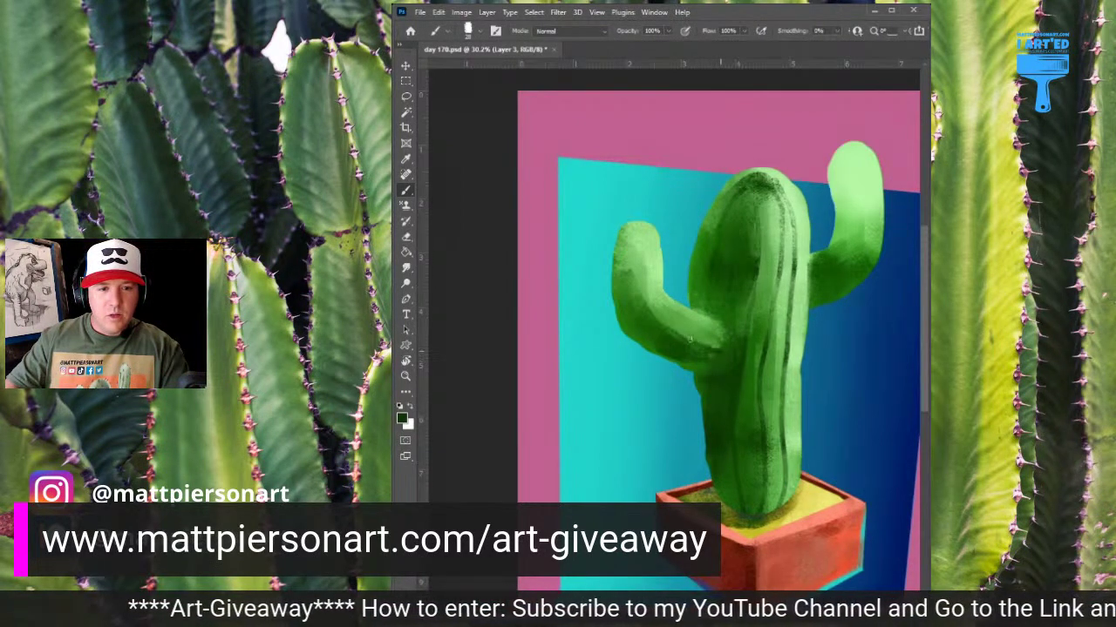
# Paint two dark green rib lines along each cactus arm, following its bend up to the tip.
pyautogui.moveTo(691, 340)
pyautogui.mouseDown()
pyautogui.moveTo(650, 295)
pyautogui.moveTo(638, 240)
pyautogui.moveTo(653, 301)
pyautogui.moveTo(695, 364)
pyautogui.moveTo(633, 318)
pyautogui.moveTo(624, 251)
pyautogui.mouseUp()
pyautogui.hotkey('ctrl', 'z')
pyautogui.moveTo(843, 263); pyautogui.dragTo(850, 165)
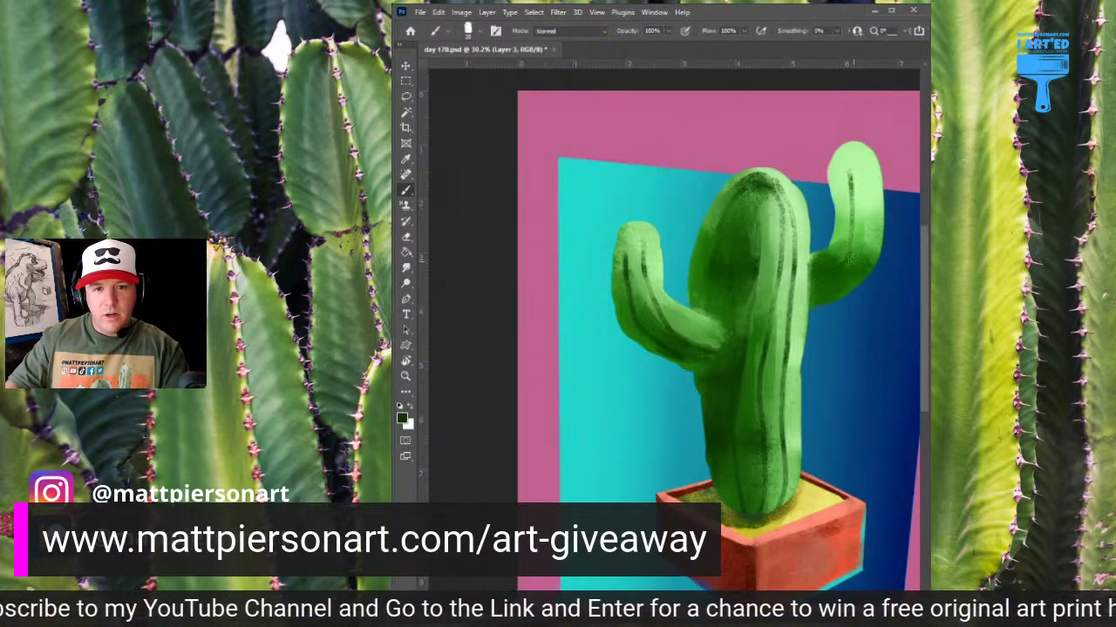
pyautogui.moveTo(861, 260); pyautogui.dragTo(868, 185)
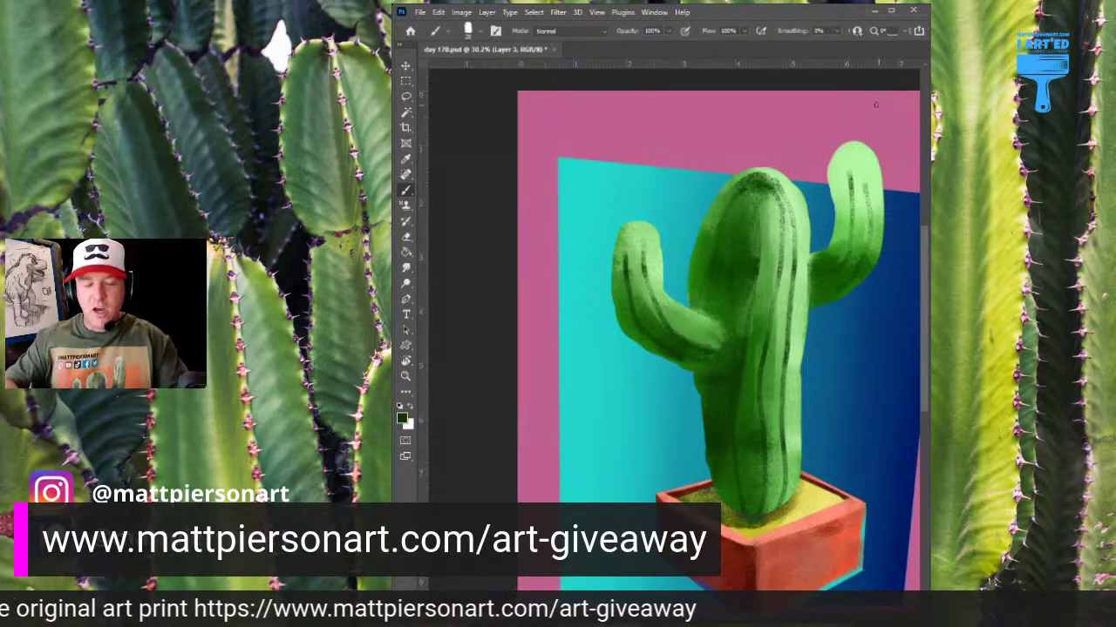
# Enlarge the brush and blend the inner rib line at mid-trunk using mid-greens sampled from the cactus.
pyautogui.moveTo(747, 382); pyautogui.dragTo(827, 321)
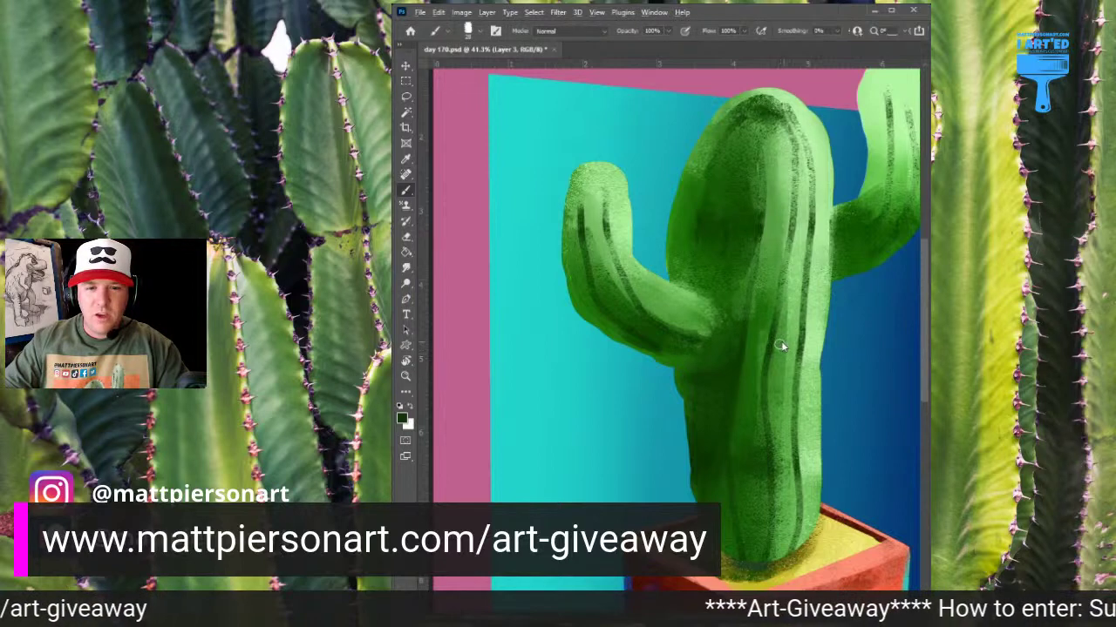
pyautogui.press(']')
pyautogui.moveTo(779, 339); pyautogui.dragTo(773, 366)
pyautogui.moveTo(783, 309); pyautogui.dragTo(772, 383)
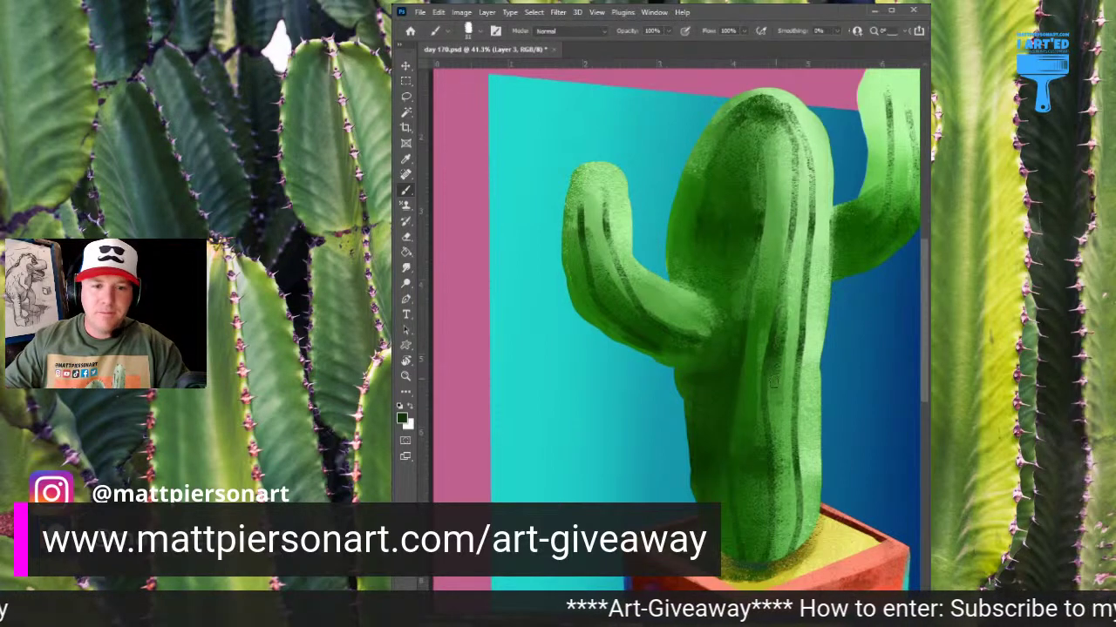
pyautogui.keyDown('alt'); pyautogui.click(782, 332); pyautogui.keyUp('alt')
pyautogui.moveTo(784, 314); pyautogui.dragTo(771, 375)
pyautogui.keyDown('alt'); pyautogui.click(771, 352); pyautogui.keyUp('alt')
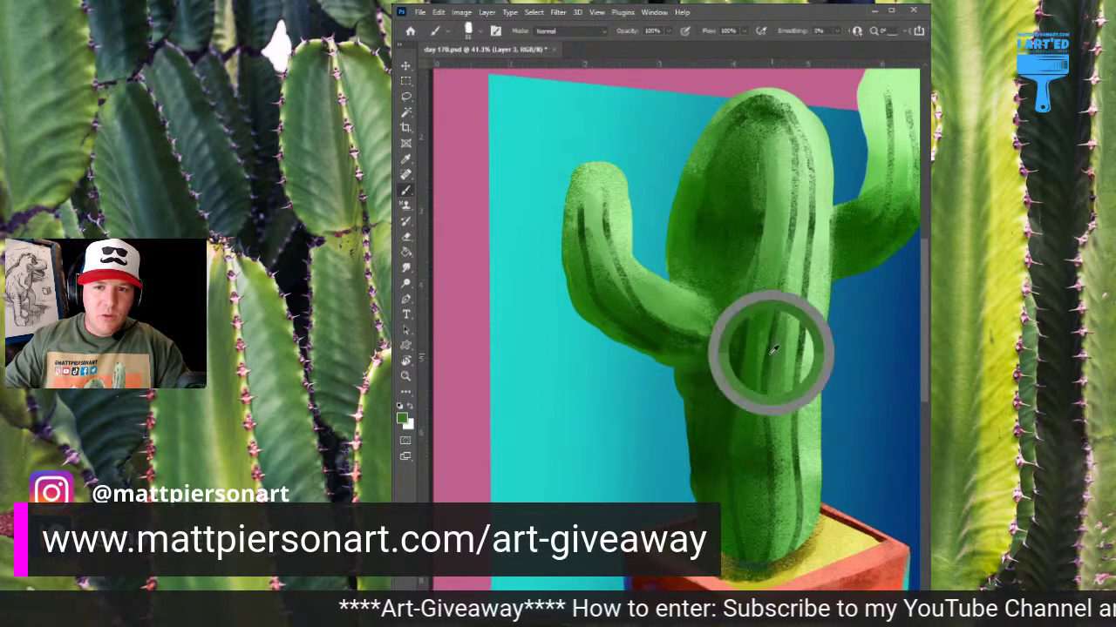
pyautogui.moveTo(776, 326); pyautogui.dragTo(769, 392)
pyautogui.keyDown('alt'); pyautogui.click(770, 347); pyautogui.keyUp('alt')
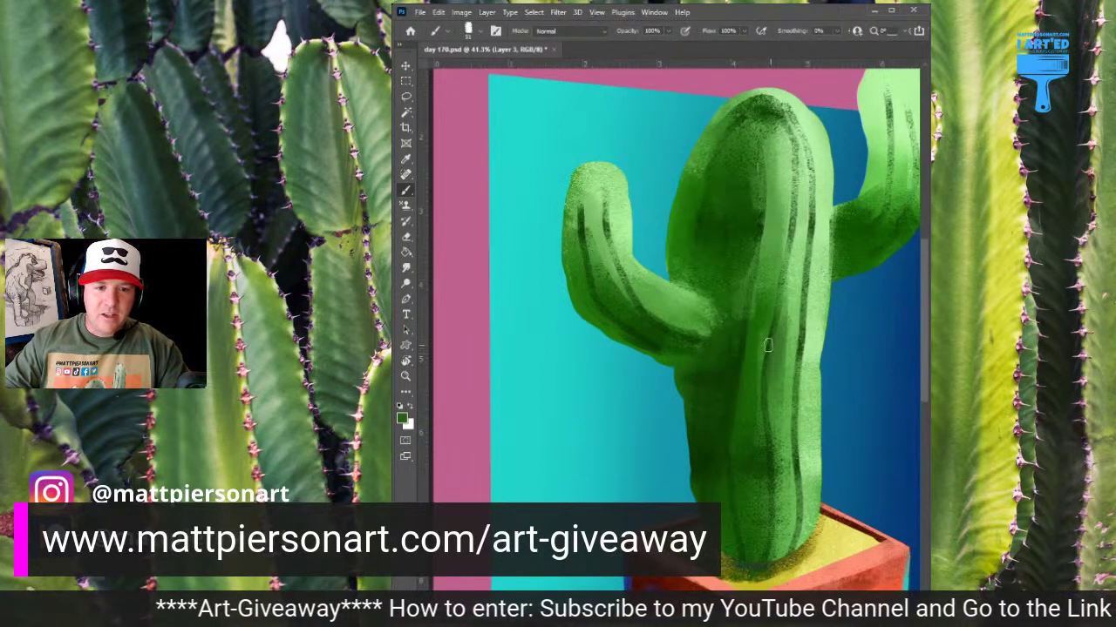
# Continue the soft green shading along the inner rib line down the lower trunk towards the sand.
pyautogui.moveTo(767, 345)
pyautogui.mouseDown()
pyautogui.moveTo(774, 442)
pyautogui.moveTo(771, 378)
pyautogui.moveTo(775, 447)
pyautogui.mouseUp()
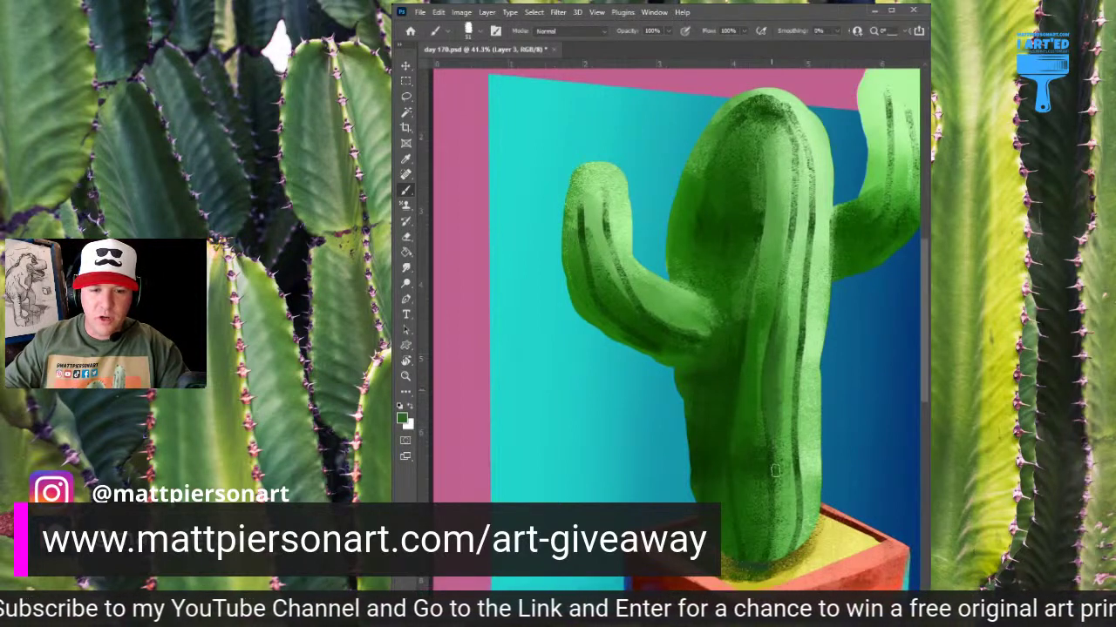
pyautogui.moveTo(772, 403); pyautogui.dragTo(778, 477)
pyautogui.moveTo(767, 420); pyautogui.dragTo(777, 512)
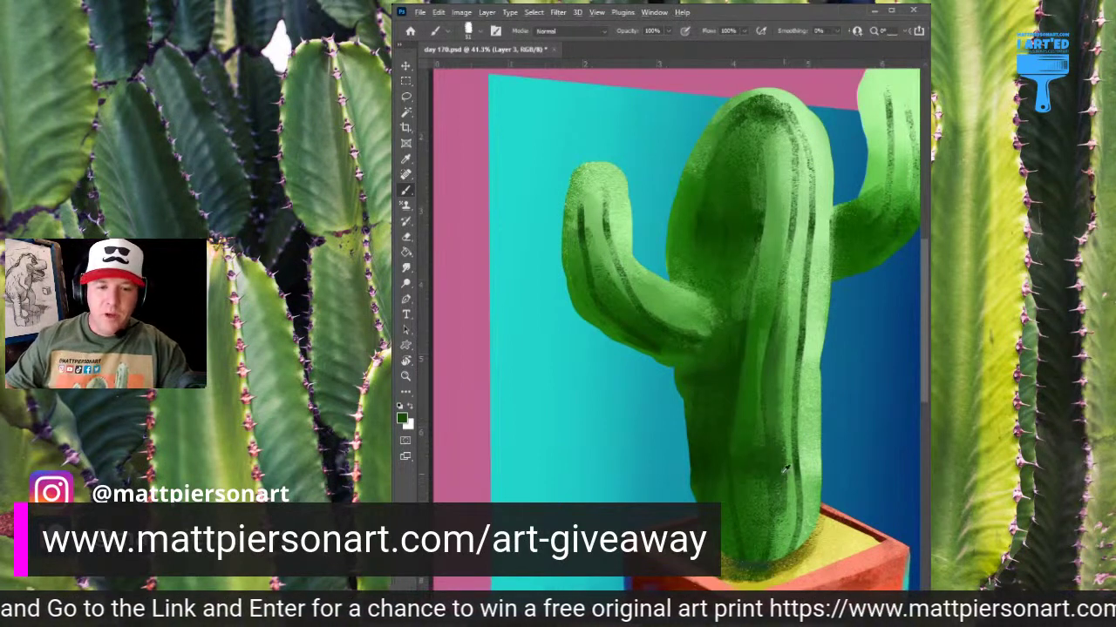
pyautogui.moveTo(785, 469)
pyautogui.mouseDown()
pyautogui.moveTo(774, 538)
pyautogui.moveTo(775, 513)
pyautogui.moveTo(783, 524)
pyautogui.mouseUp()
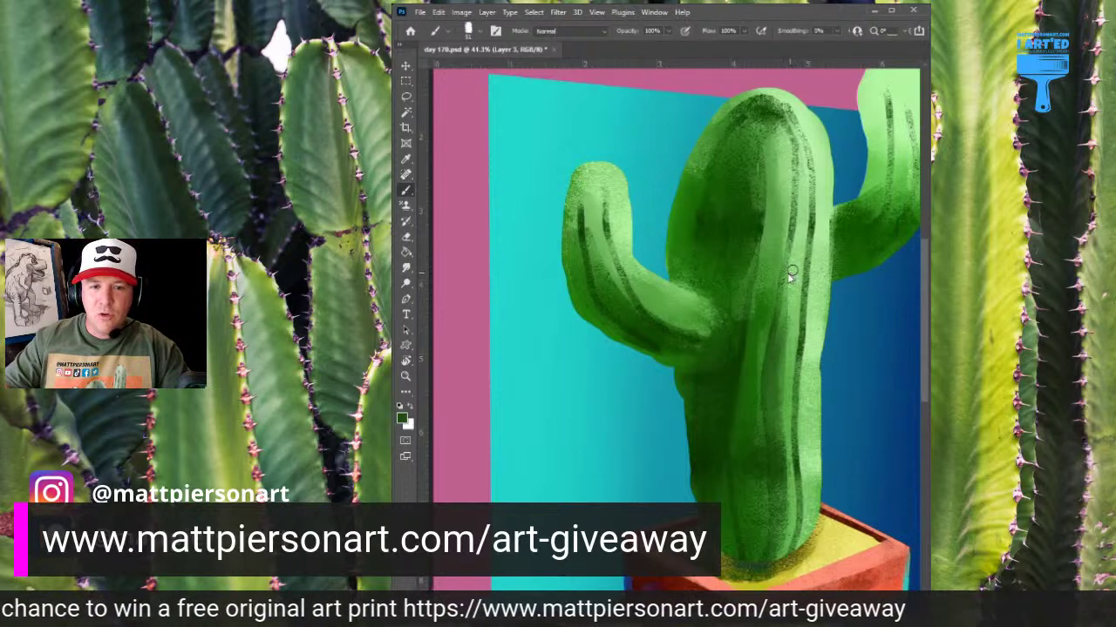
# Soften the inner dark rib line on the upper right of the trunk with light and mid-greens sampled from the cactus.
pyautogui.moveTo(794, 229); pyautogui.dragTo(788, 293)
pyautogui.moveTo(802, 186); pyautogui.dragTo(795, 236)
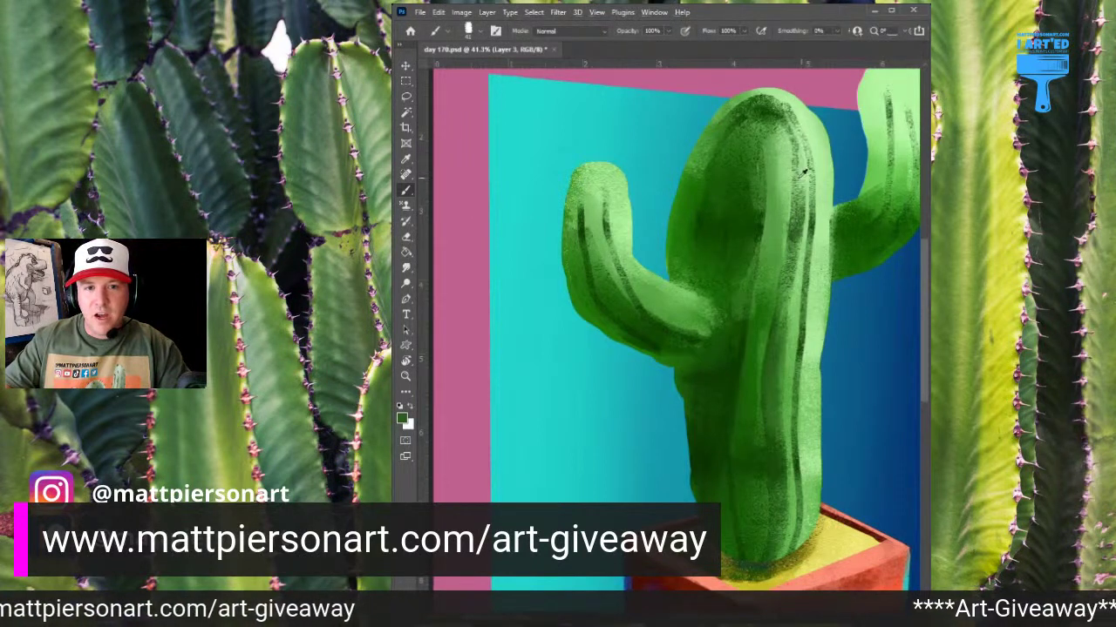
pyautogui.keyDown('alt'); pyautogui.click(803, 187); pyautogui.keyUp('alt')
pyautogui.moveTo(802, 184); pyautogui.dragTo(790, 252)
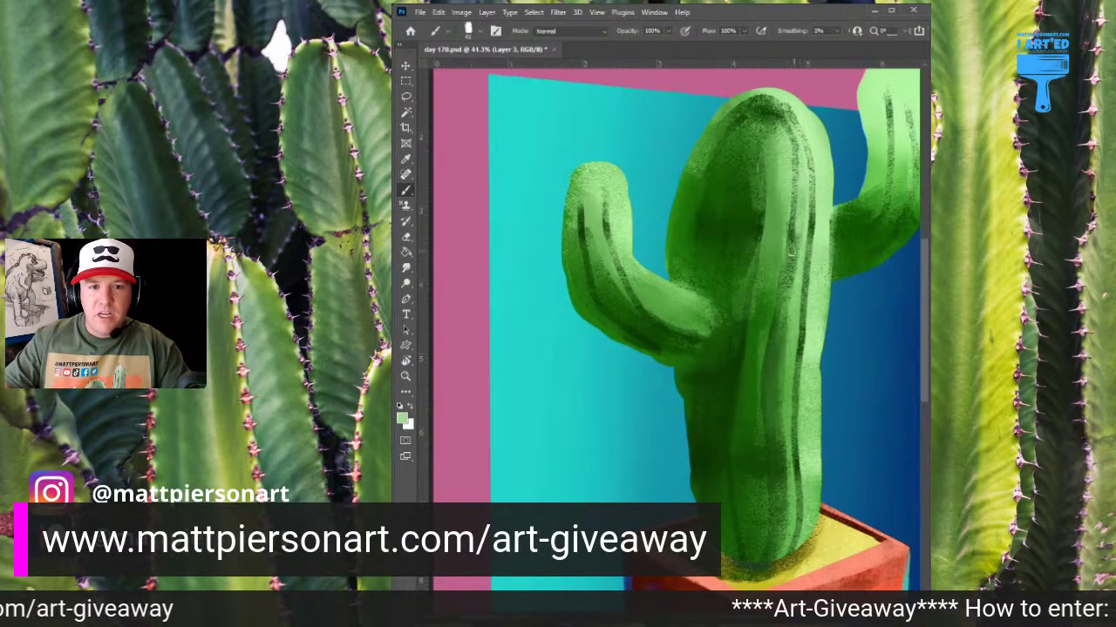
pyautogui.keyDown('alt'); pyautogui.click(798, 236); pyautogui.keyUp('alt')
pyautogui.moveTo(801, 179)
pyautogui.mouseDown()
pyautogui.moveTo(787, 290)
pyautogui.moveTo(799, 149)
pyautogui.moveTo(810, 167)
pyautogui.moveTo(801, 150)
pyautogui.moveTo(797, 178)
pyautogui.mouseUp()
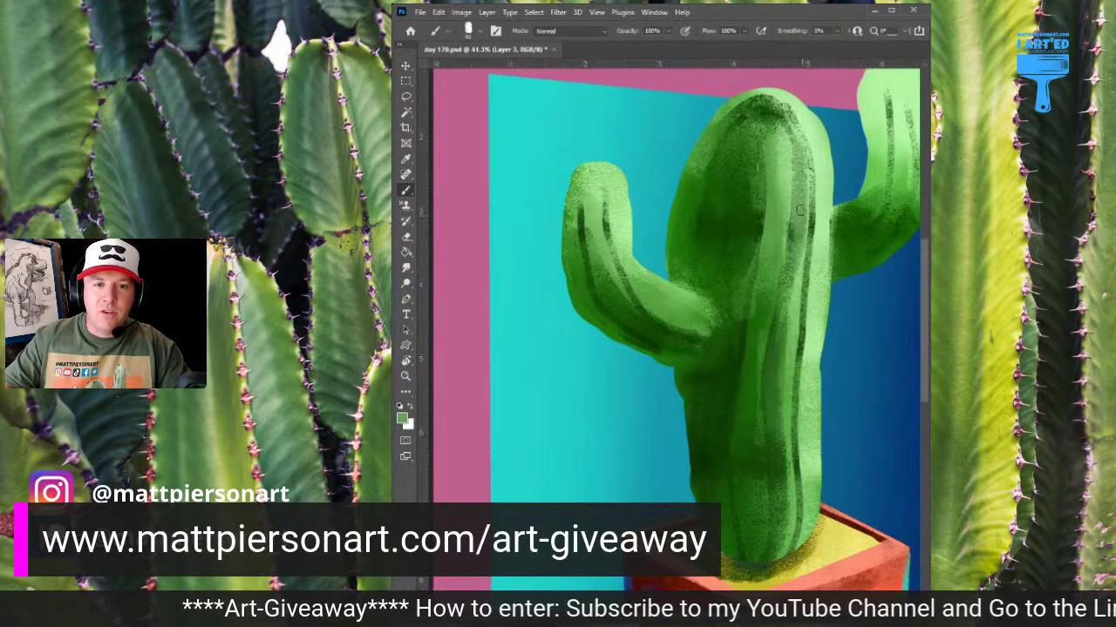
# Reduce the brush size and blend the edge between the upper trunk's dark centre and light rib with sampled darker greens.
pyautogui.keyDown('alt'); pyautogui.click(762, 186); pyautogui.keyUp('alt')
pyautogui.moveTo(761, 142); pyautogui.dragTo(771, 244)
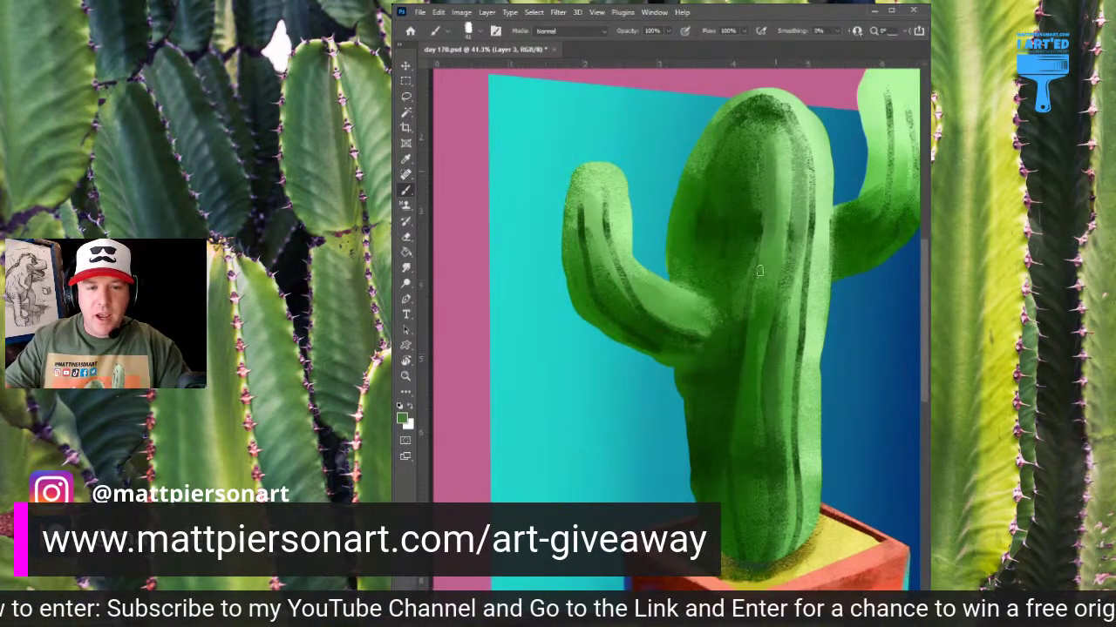
pyautogui.press('[')
pyautogui.keyDown('alt'); pyautogui.click(762, 218); pyautogui.keyUp('alt')
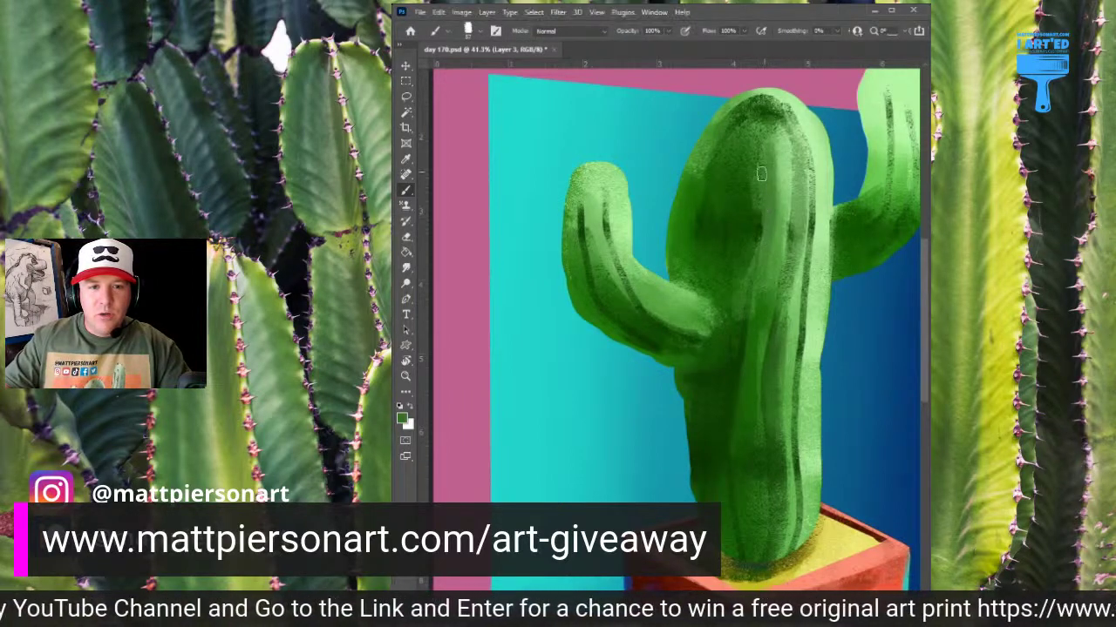
pyautogui.moveTo(761, 144); pyautogui.dragTo(761, 260)
pyautogui.keyDown('alt'); pyautogui.click(760, 222); pyautogui.keyUp('alt')
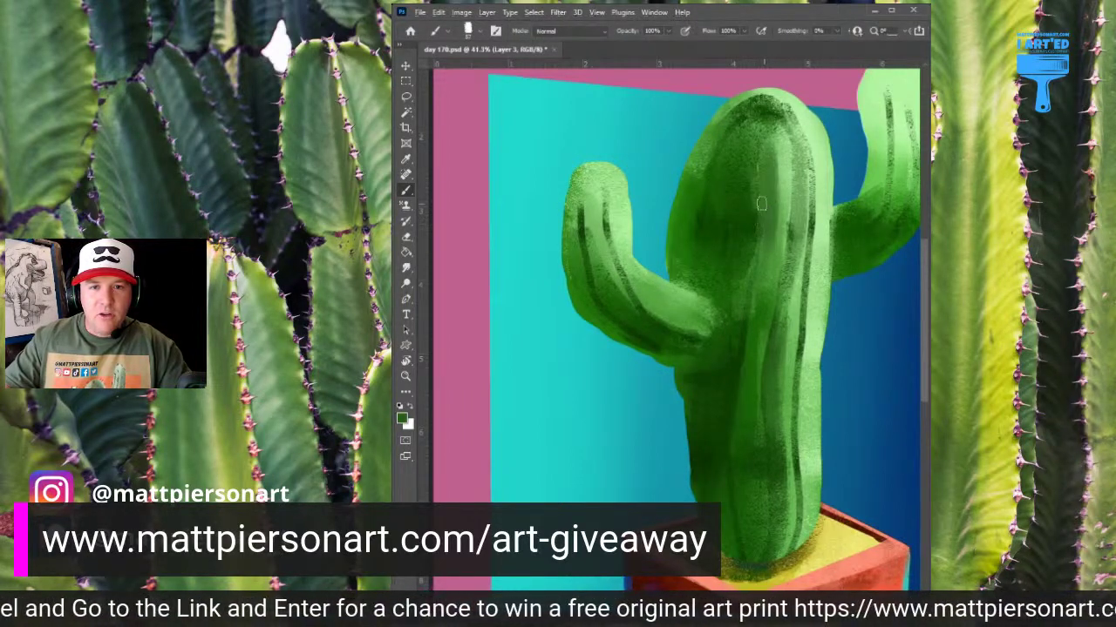
pyautogui.moveTo(762, 152); pyautogui.dragTo(763, 261)
pyautogui.moveTo(768, 219); pyautogui.dragTo(755, 301)
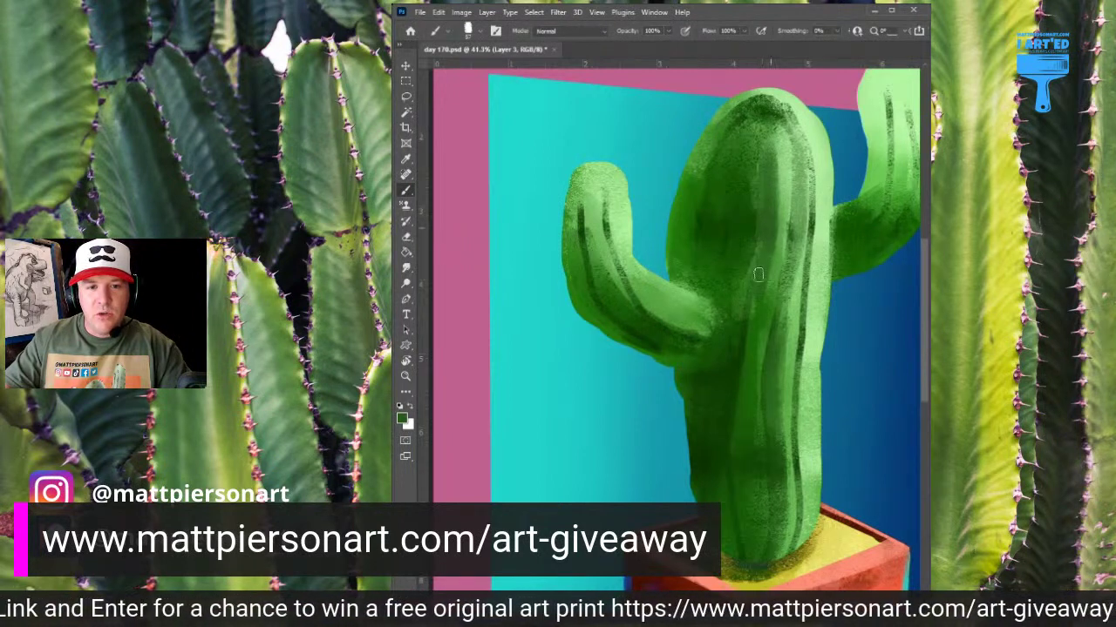
# Extend the shaded edge of the central rib down the lower trunk to the sand with sampled dark green.
pyautogui.keyDown('alt'); pyautogui.click(736, 383); pyautogui.keyUp('alt')
pyautogui.moveTo(752, 319); pyautogui.dragTo(735, 473)
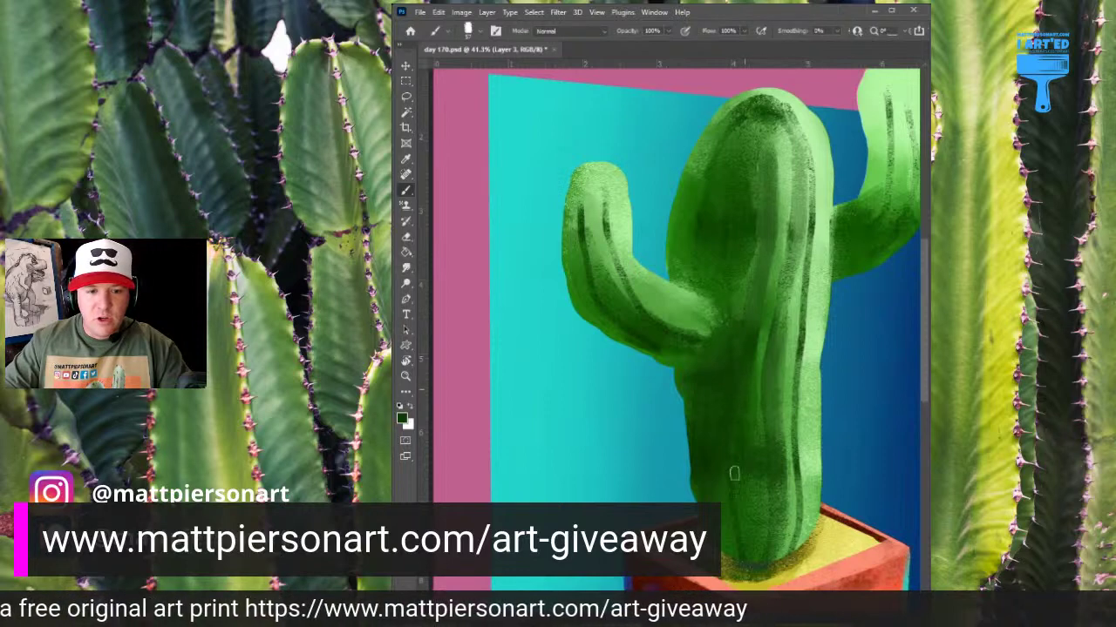
pyautogui.moveTo(734, 416); pyautogui.dragTo(744, 542)
pyautogui.moveTo(738, 456); pyautogui.dragTo(746, 546)
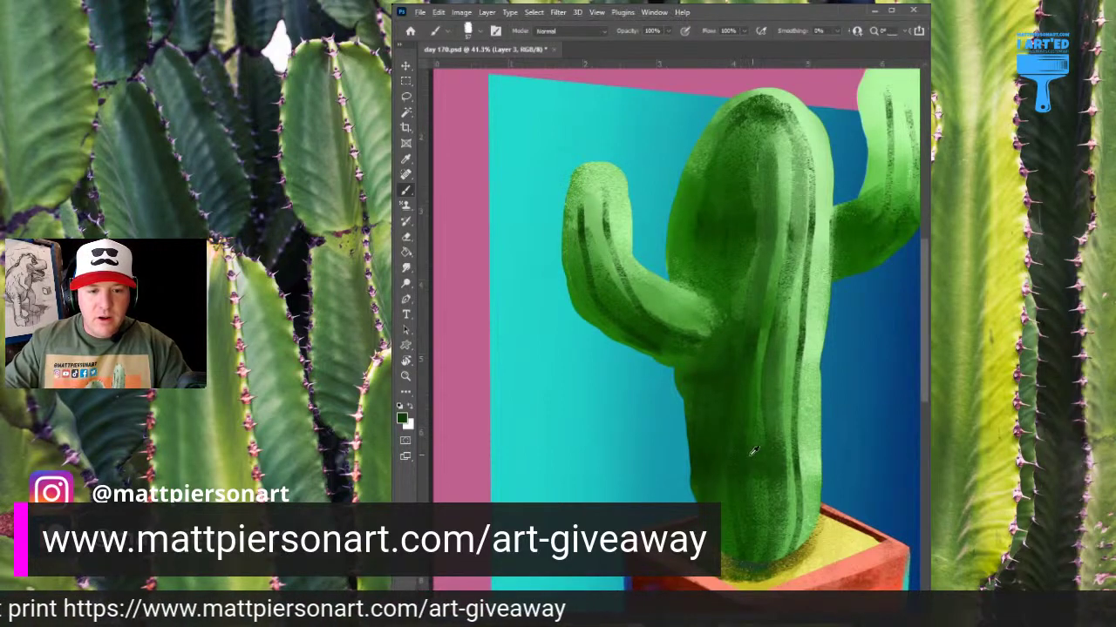
pyautogui.moveTo(755, 430); pyautogui.dragTo(753, 537)
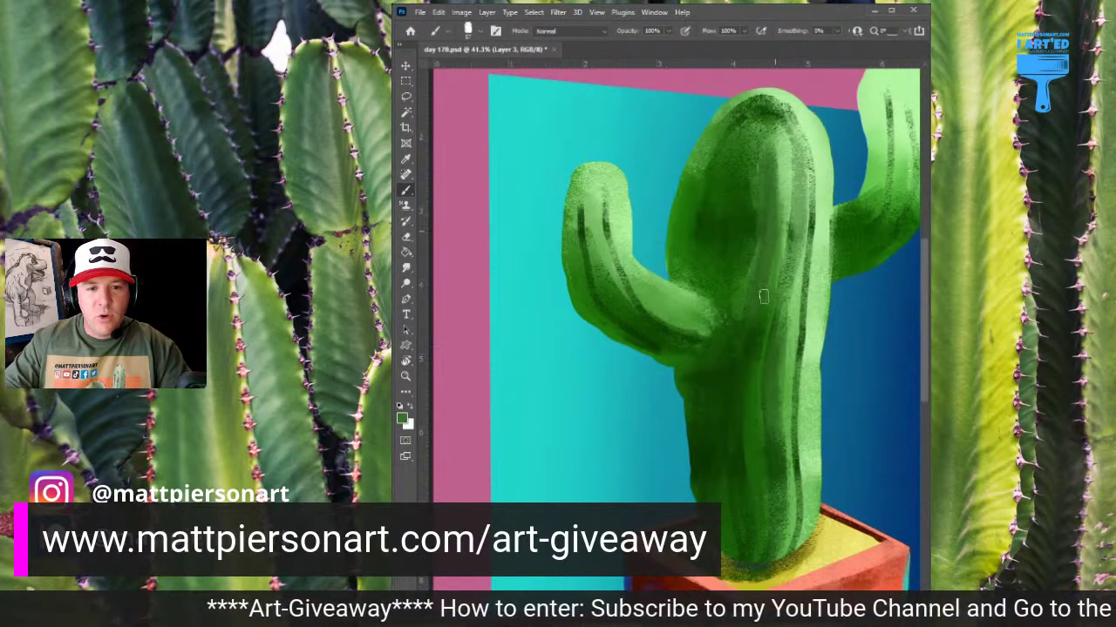
# Brighten the rib just inside the dark line near the trunk's top with sampled pale green.
pyautogui.moveTo(778, 160)
pyautogui.mouseDown()
pyautogui.moveTo(774, 142)
pyautogui.moveTo(774, 190)
pyautogui.mouseUp()
pyautogui.keyDown('alt'); pyautogui.click(787, 135); pyautogui.keyUp('alt')
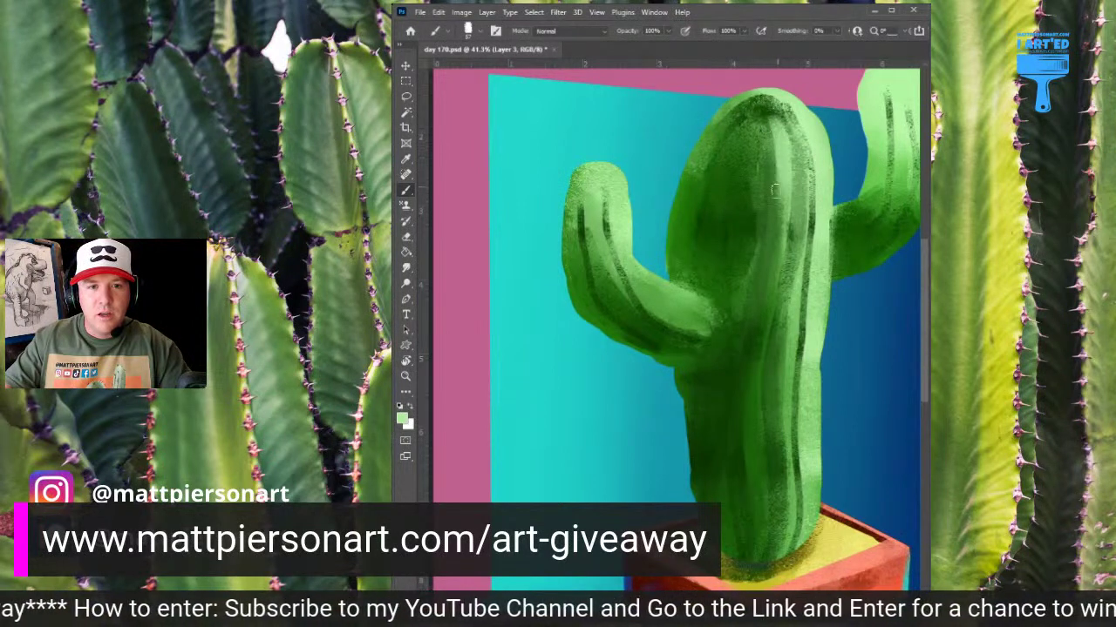
pyautogui.moveTo(770, 132); pyautogui.dragTo(762, 162)
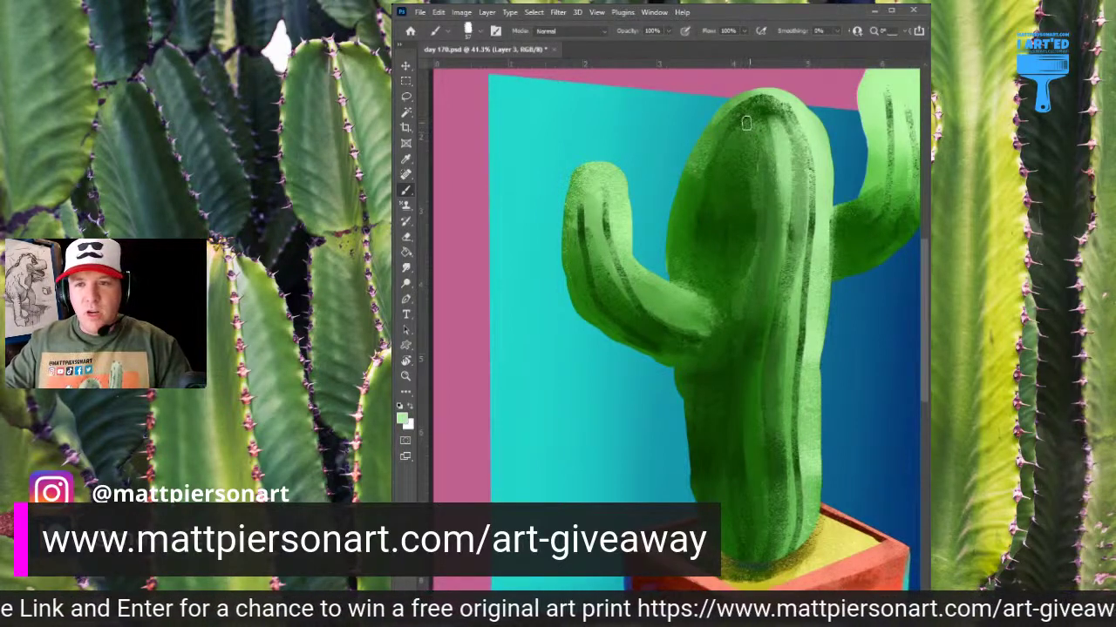
# Paint a light vertical highlight down the centre of the upper trunk and soften it with sampled mid-green.
pyautogui.moveTo(751, 112); pyautogui.dragTo(750, 213)
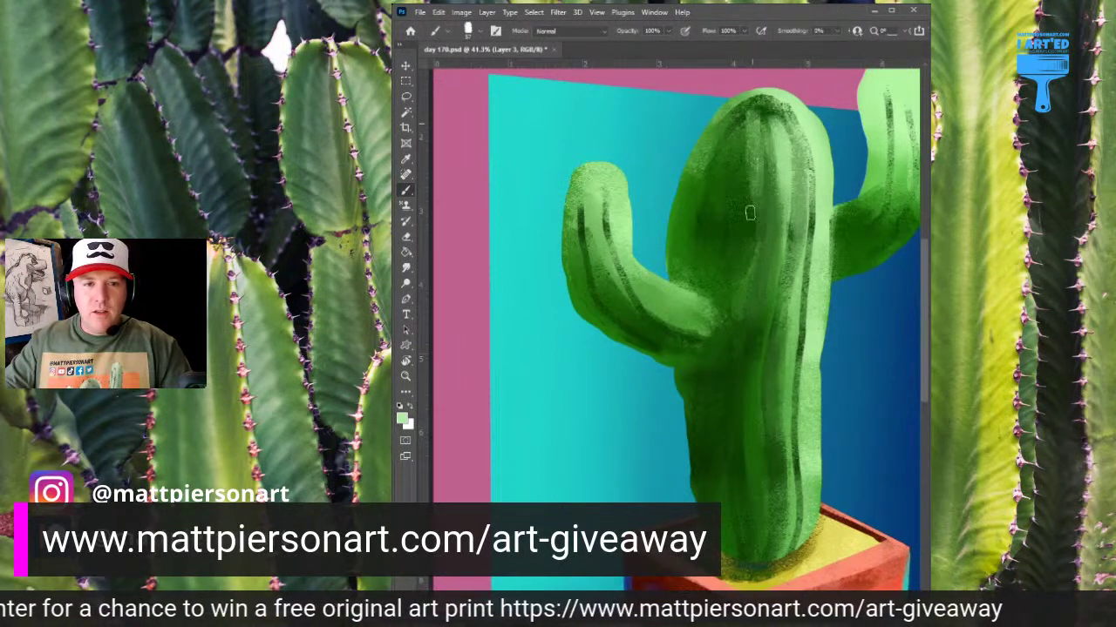
pyautogui.keyDown('alt'); pyautogui.click(754, 152); pyautogui.keyUp('alt')
pyautogui.moveTo(751, 125); pyautogui.dragTo(748, 200)
pyautogui.moveTo(749, 143); pyautogui.dragTo(745, 202)
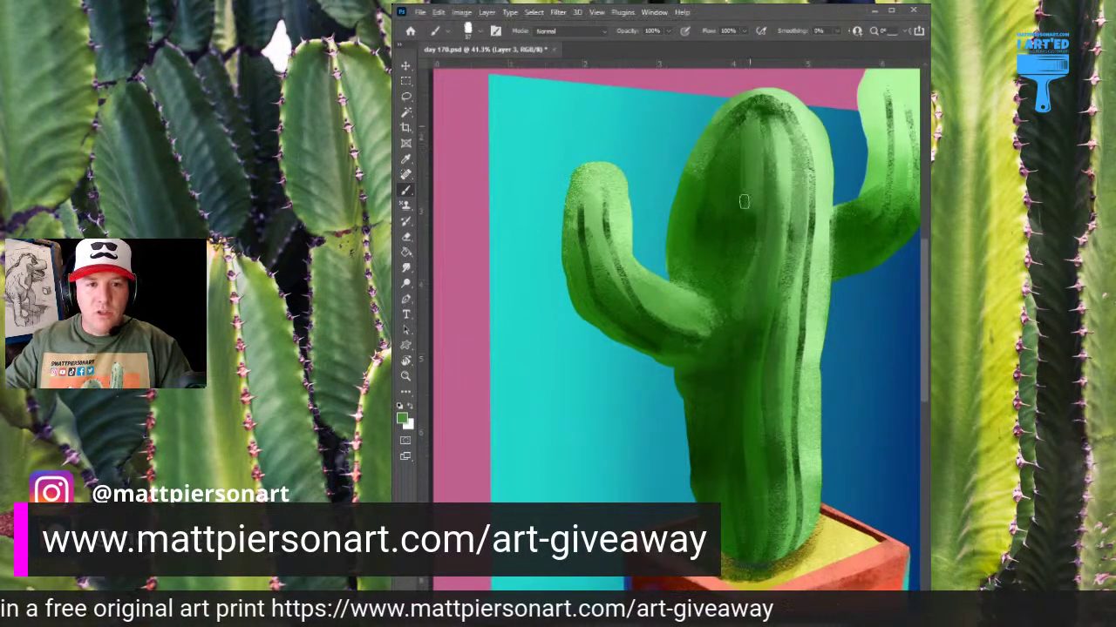
pyautogui.moveTo(747, 123)
pyautogui.mouseDown()
pyautogui.moveTo(740, 191)
pyautogui.moveTo(740, 161)
pyautogui.moveTo(751, 258)
pyautogui.mouseUp()
# Build up the upper trunk's central highlight with lighter green strokes and blend its lower end into the mid-trunk.
pyautogui.keyDown('alt'); pyautogui.click(757, 234); pyautogui.keyUp('alt')
pyautogui.moveTo(754, 187)
pyautogui.mouseDown()
pyautogui.moveTo(735, 297)
pyautogui.moveTo(750, 218)
pyautogui.moveTo(738, 234)
pyautogui.moveTo(744, 161)
pyautogui.moveTo(763, 144)
pyautogui.moveTo(751, 172)
pyautogui.moveTo(746, 133)
pyautogui.moveTo(748, 203)
pyautogui.moveTo(748, 113)
pyautogui.moveTo(745, 222)
pyautogui.moveTo(749, 118)
pyautogui.mouseUp()
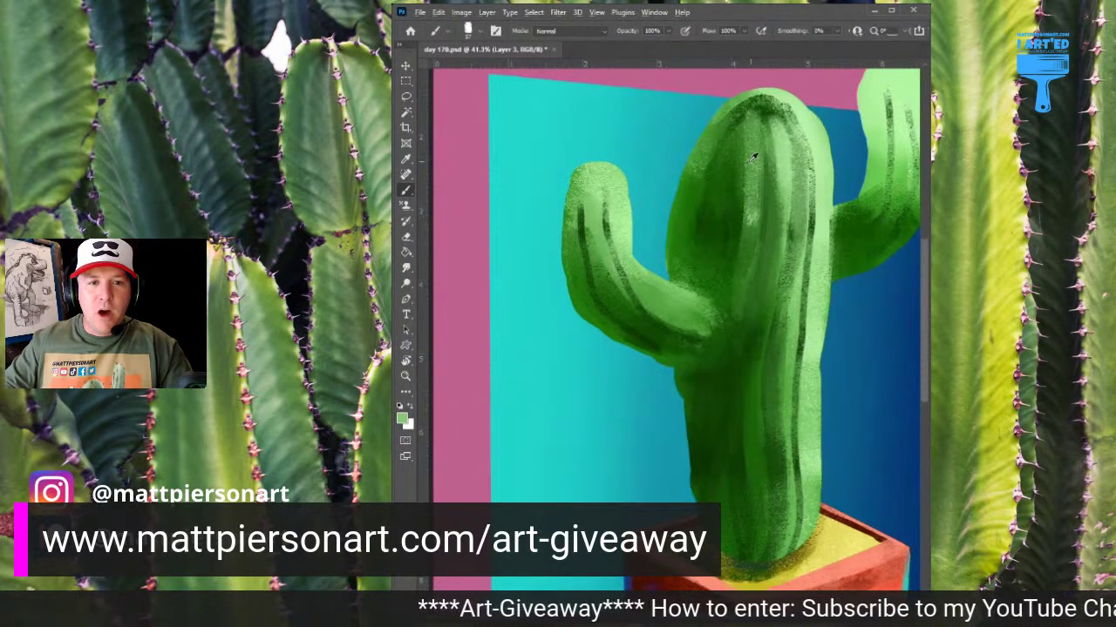
pyautogui.moveTo(750, 162); pyautogui.dragTo(746, 233)
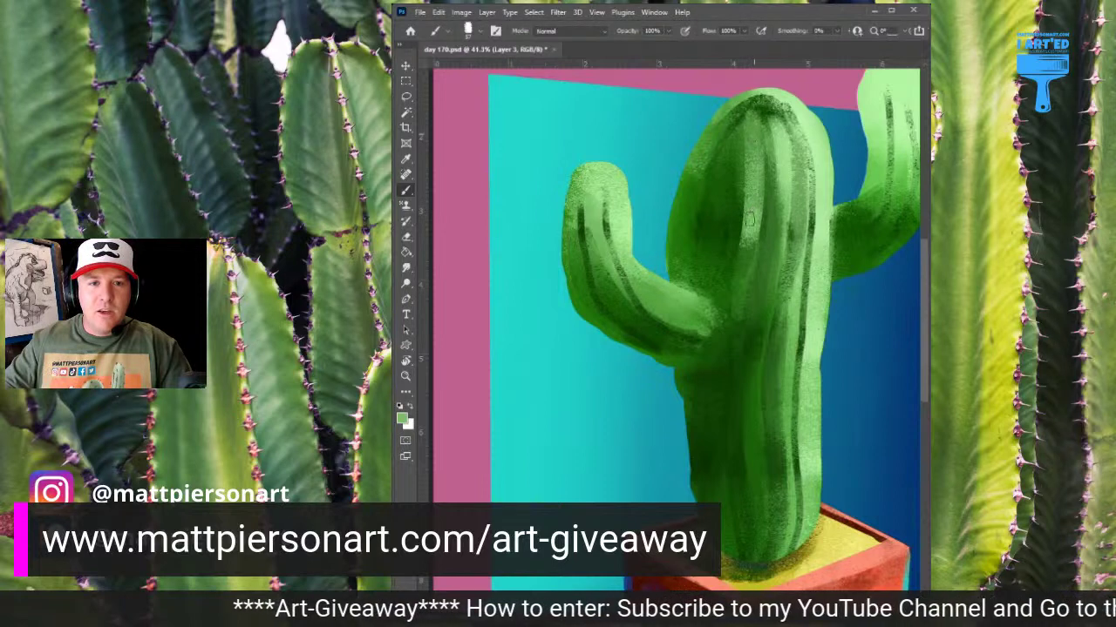
pyautogui.moveTo(757, 181)
pyautogui.mouseDown()
pyautogui.moveTo(746, 246)
pyautogui.moveTo(748, 203)
pyautogui.mouseUp()
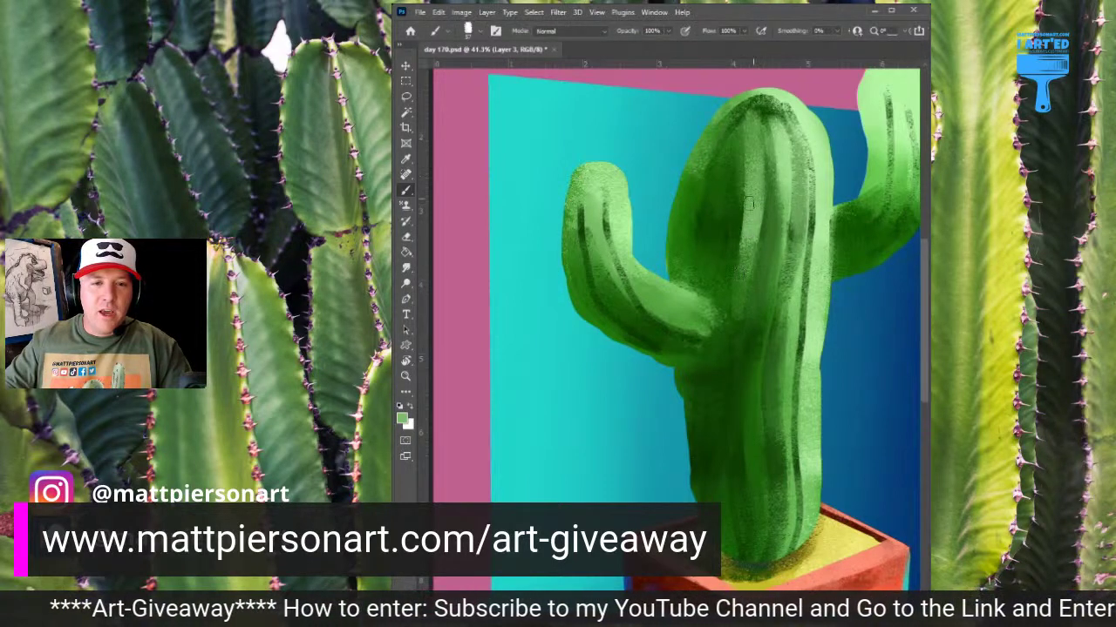
pyautogui.moveTo(748, 251)
pyautogui.mouseDown()
pyautogui.moveTo(750, 220)
pyautogui.moveTo(743, 260)
pyautogui.moveTo(756, 190)
pyautogui.moveTo(746, 253)
pyautogui.moveTo(747, 134)
pyautogui.moveTo(753, 182)
pyautogui.mouseUp()
pyautogui.keyDown('alt'); pyautogui.click(755, 197); pyautogui.keyUp('alt')
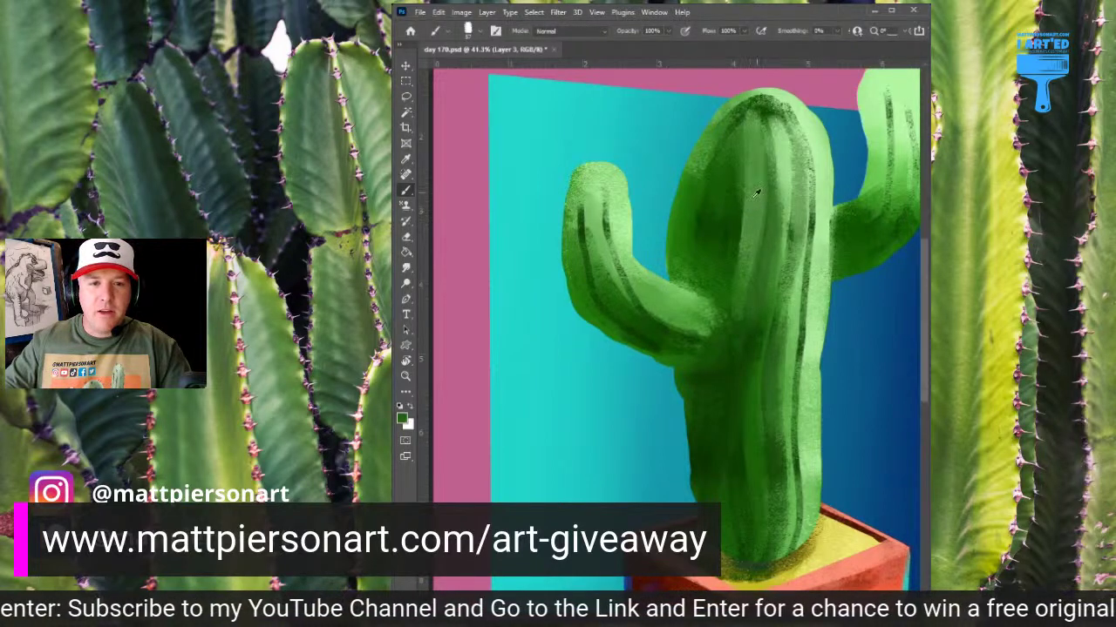
# Widen the central rib highlight towards the trunk's left side with light green sampled near the top.
pyautogui.keyDown('alt'); pyautogui.click(777, 132); pyautogui.keyUp('alt')
pyautogui.moveTo(753, 120); pyautogui.dragTo(735, 251)
pyautogui.moveTo(736, 185); pyautogui.dragTo(731, 281)
pyautogui.keyDown('alt'); pyautogui.click(743, 206); pyautogui.keyUp('alt')
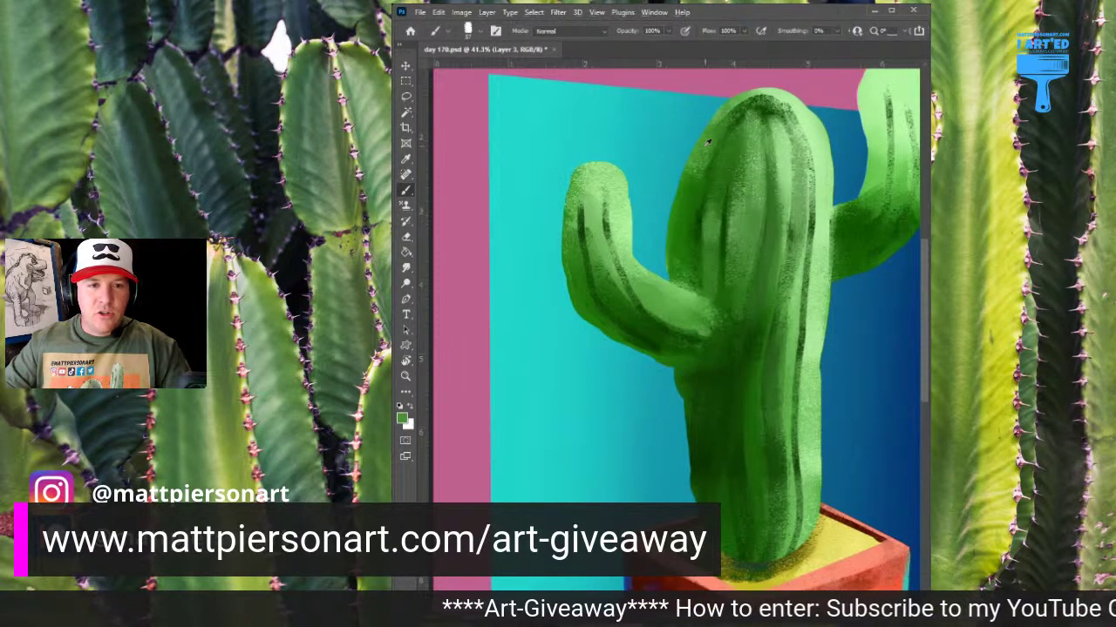
# Paint a light green highlight along the upper trunk's left edge and blend it inward with sampled mid-green.
pyautogui.keyDown('alt'); pyautogui.click(798, 151); pyautogui.keyUp('alt')
pyautogui.moveTo(723, 102)
pyautogui.mouseDown()
pyautogui.moveTo(678, 185)
pyautogui.moveTo(706, 143)
pyautogui.moveTo(679, 247)
pyautogui.mouseUp()
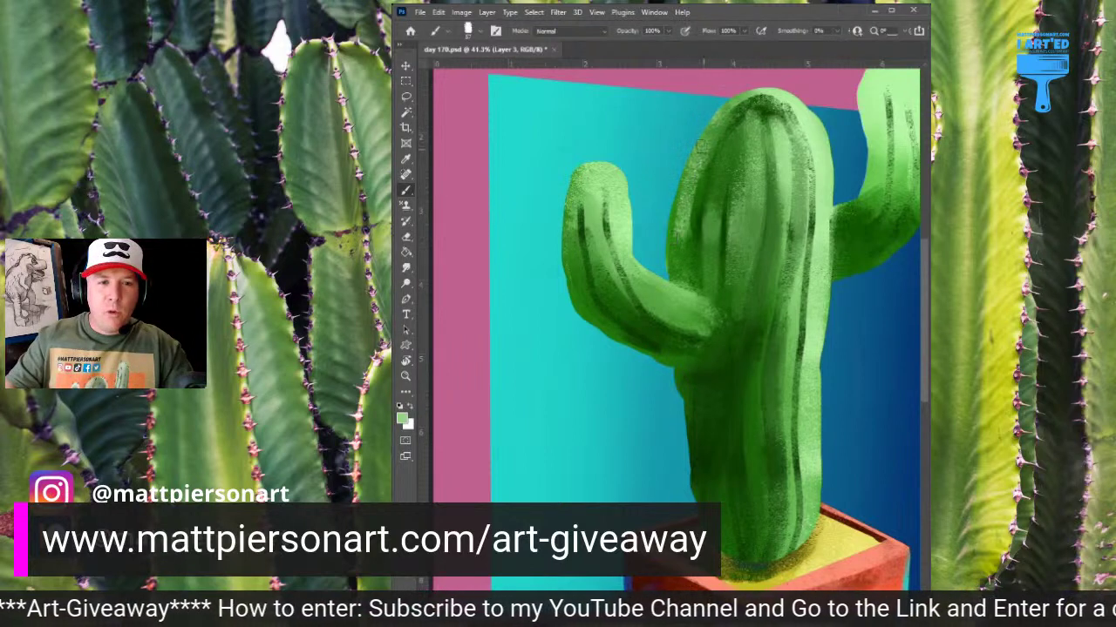
pyautogui.keyDown('alt'); pyautogui.click(698, 190); pyautogui.keyUp('alt')
pyautogui.moveTo(703, 155); pyautogui.dragTo(682, 258)
pyautogui.moveTo(695, 173); pyautogui.dragTo(677, 240)
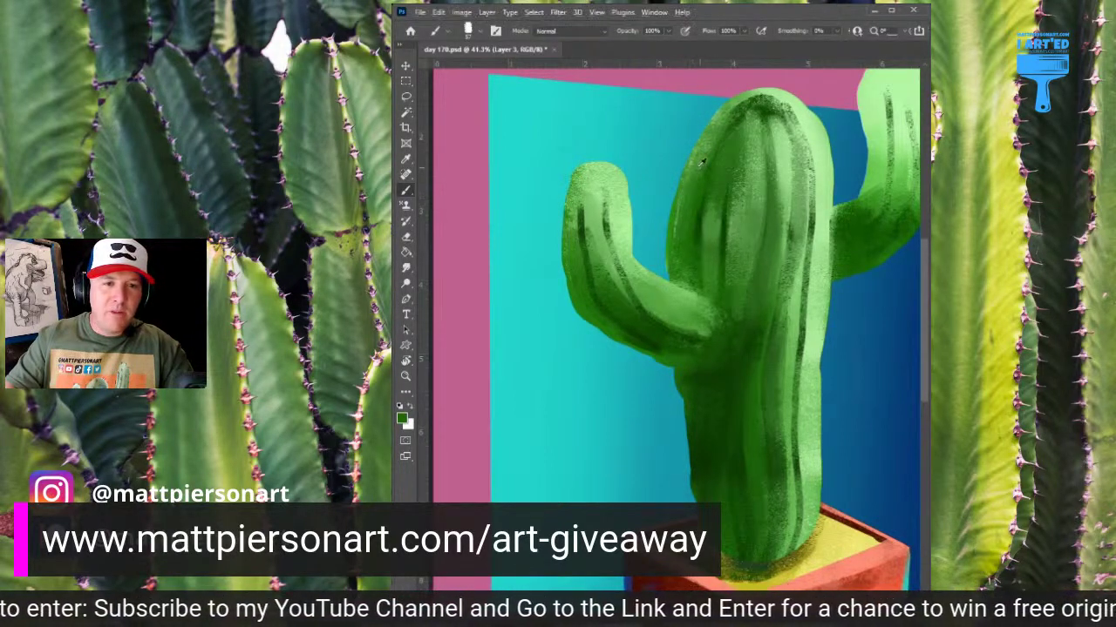
pyautogui.moveTo(699, 145); pyautogui.dragTo(673, 253)
pyautogui.keyDown('alt'); pyautogui.click(692, 218); pyautogui.keyUp('alt')
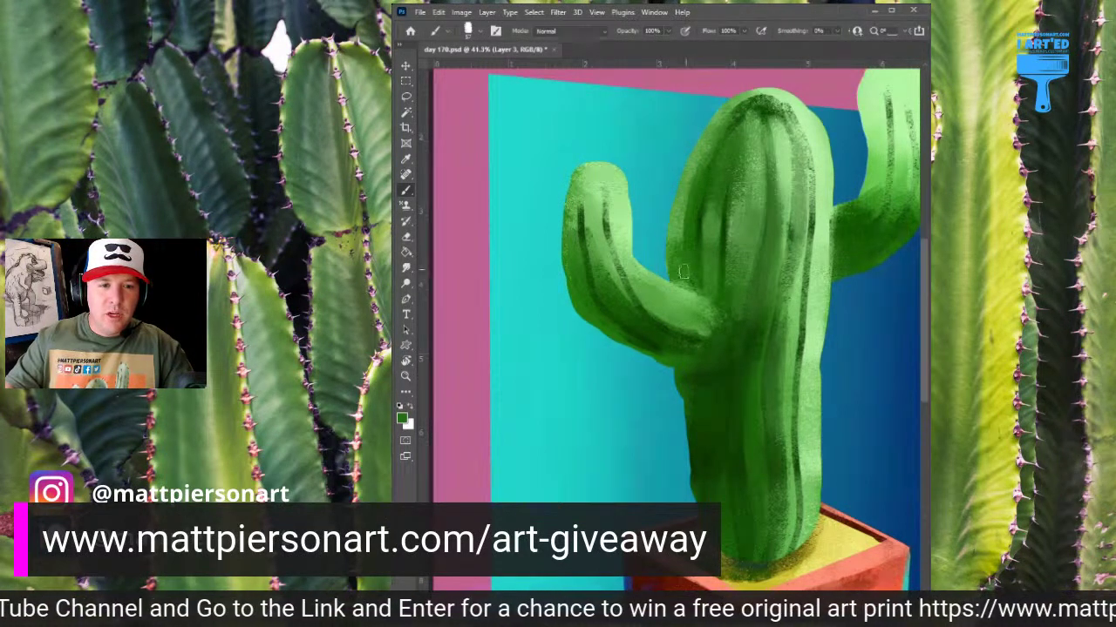
# Highlight the left arm's upper edge with pale green as far as the trunk, sampling dark green for the joint.
pyautogui.keyDown('alt'); pyautogui.click(619, 185); pyautogui.keyUp('alt')
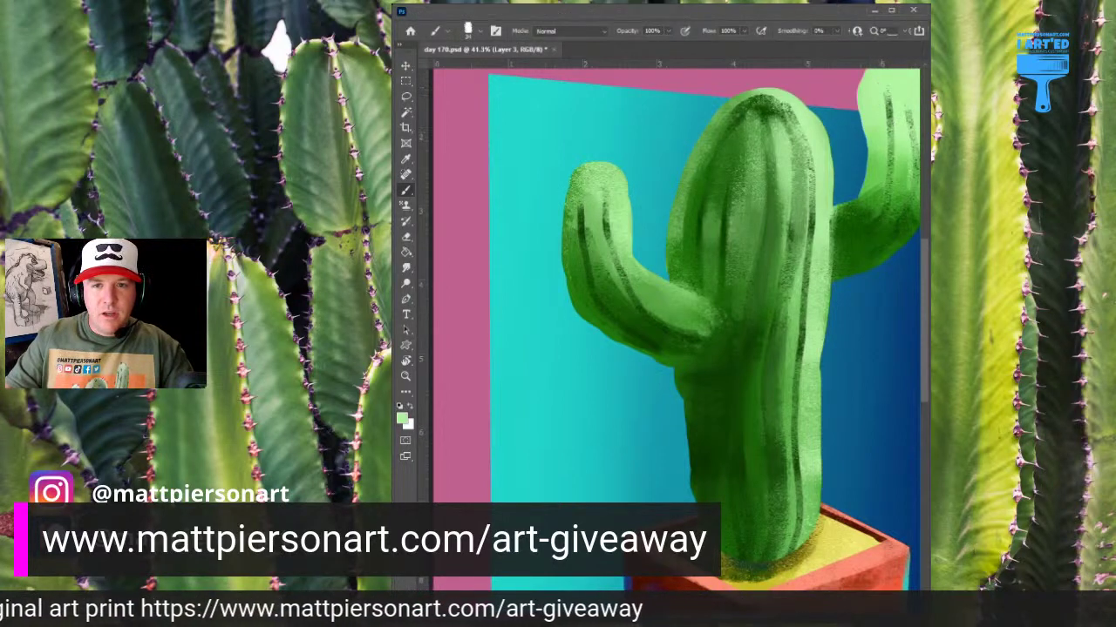
pyautogui.keyDown('alt'); pyautogui.click(869, 87); pyautogui.keyUp('alt')
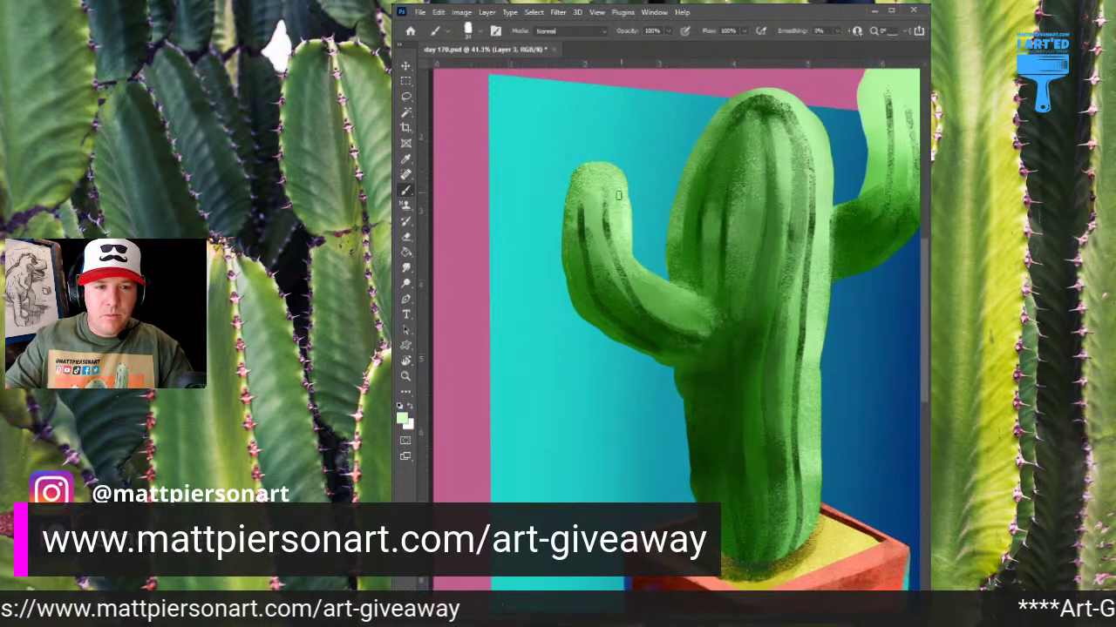
pyautogui.moveTo(620, 242)
pyautogui.mouseDown()
pyautogui.moveTo(699, 307)
pyautogui.moveTo(673, 291)
pyautogui.mouseUp()
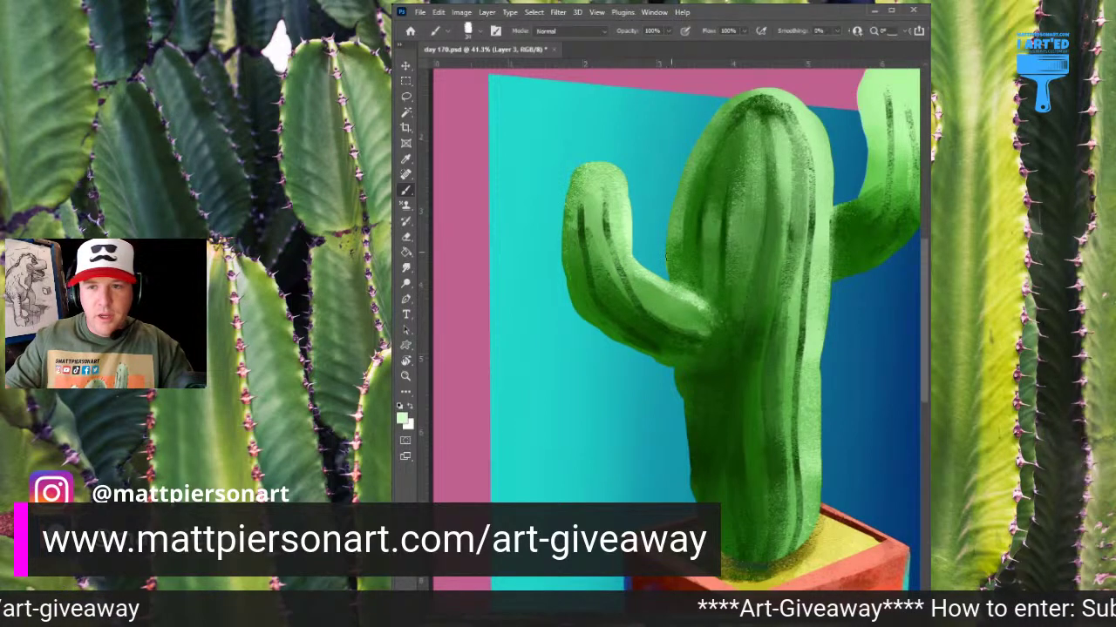
pyautogui.keyDown('alt'); pyautogui.click(683, 270); pyautogui.keyUp('alt')
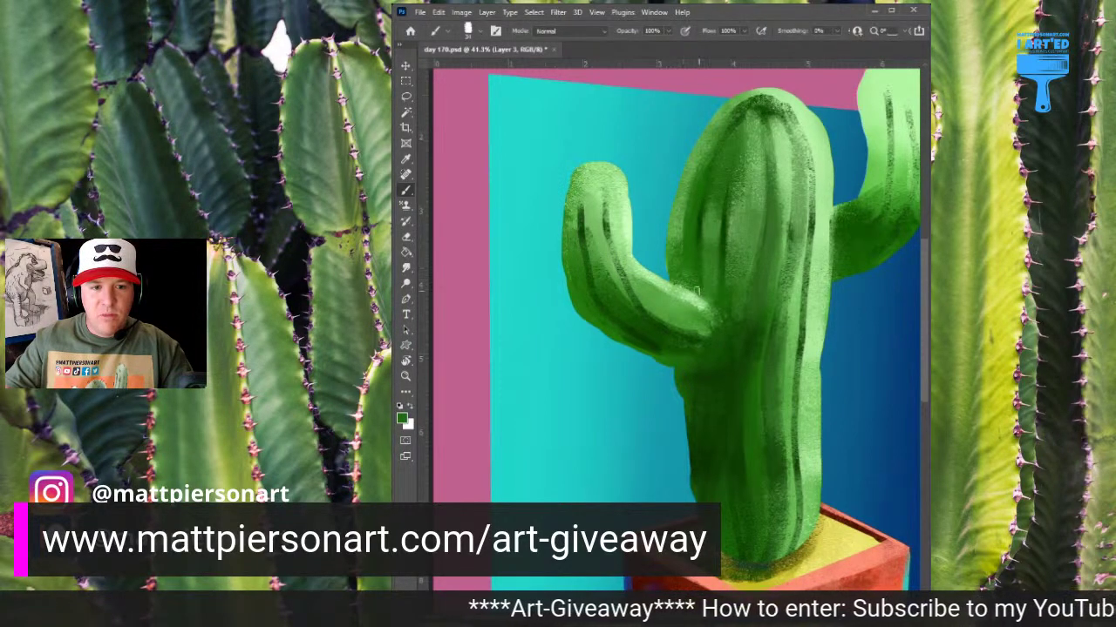
pyautogui.keyDown('alt'); pyautogui.click(747, 348); pyautogui.keyUp('alt')
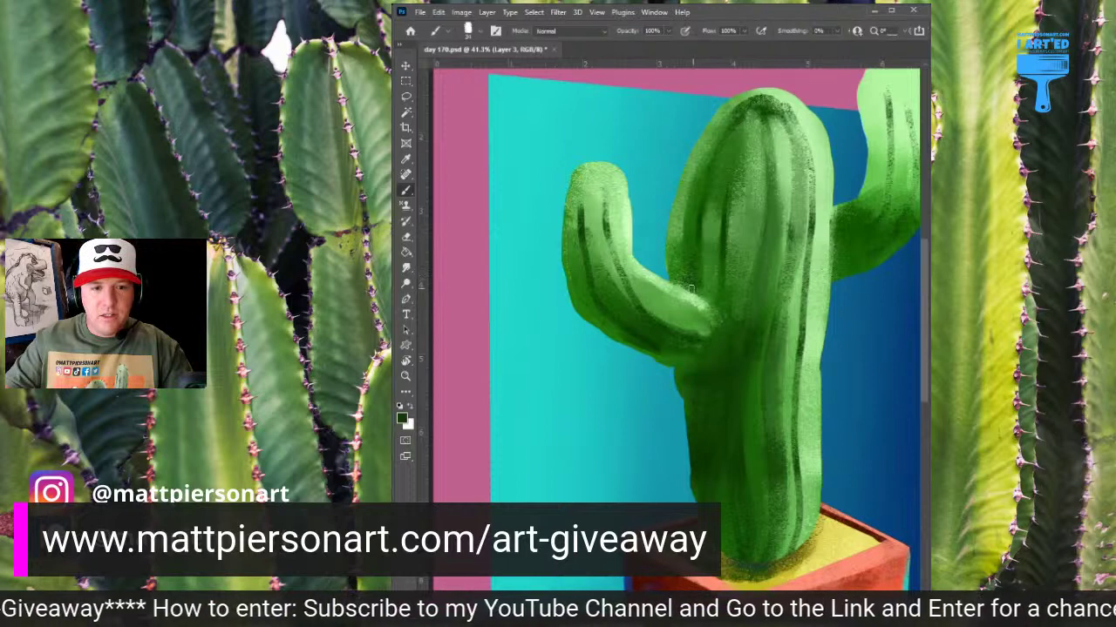
pyautogui.keyDown('alt'); pyautogui.click(656, 276); pyautogui.keyUp('alt')
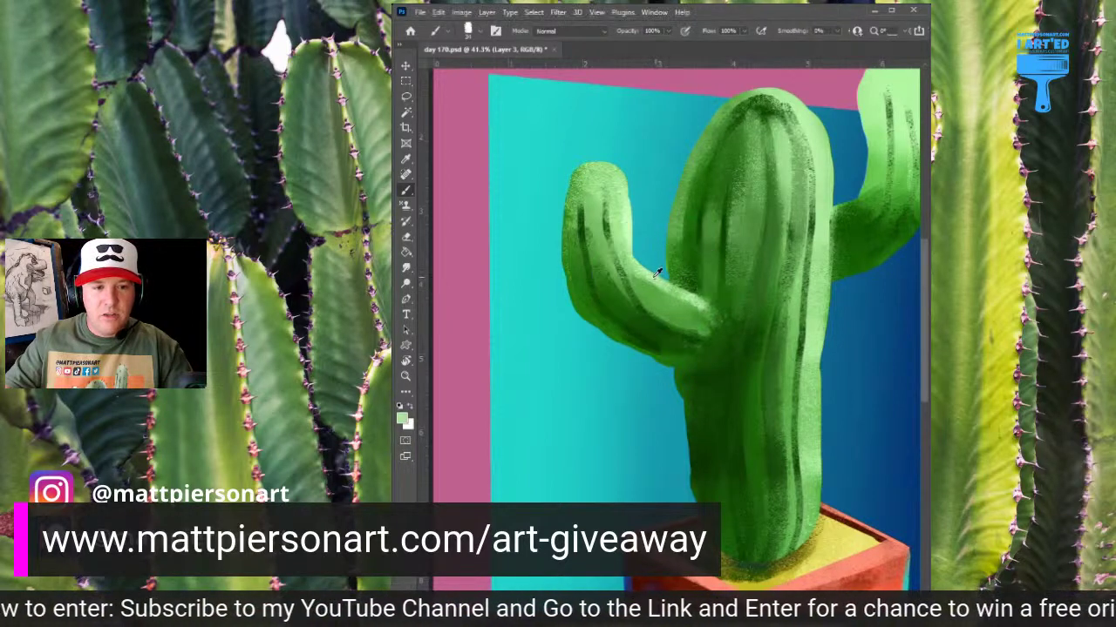
pyautogui.moveTo(698, 306); pyautogui.dragTo(713, 328)
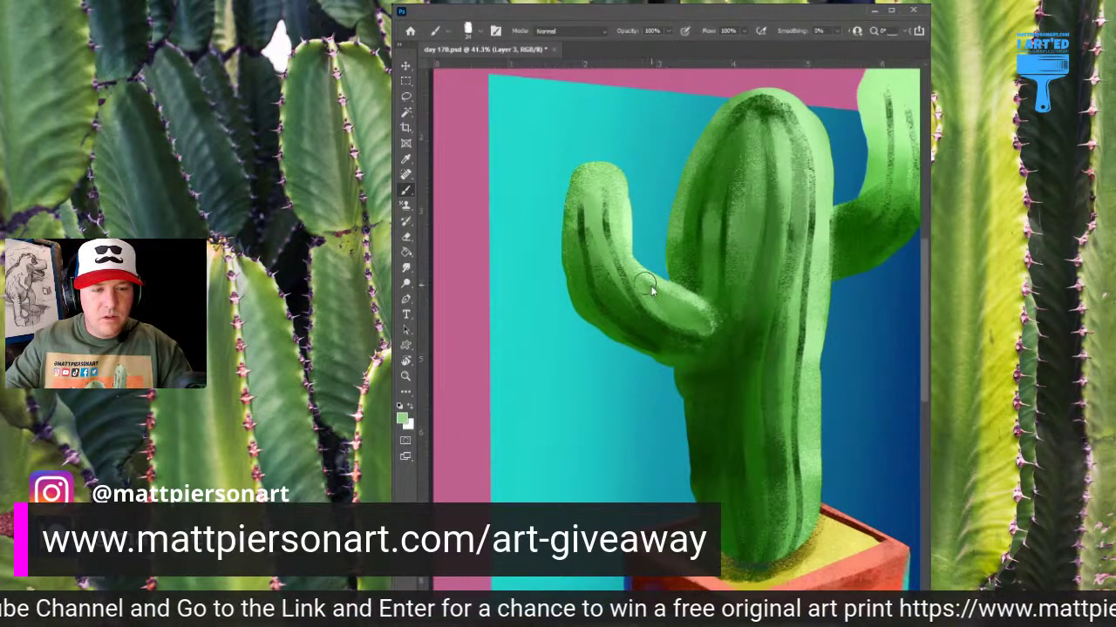
# Adjust the brush size and blend the left arm's highlight around its bend with sampled mid- and light greens.
pyautogui.keyDown('alt'); pyautogui.click(647, 286); pyautogui.keyUp('alt')
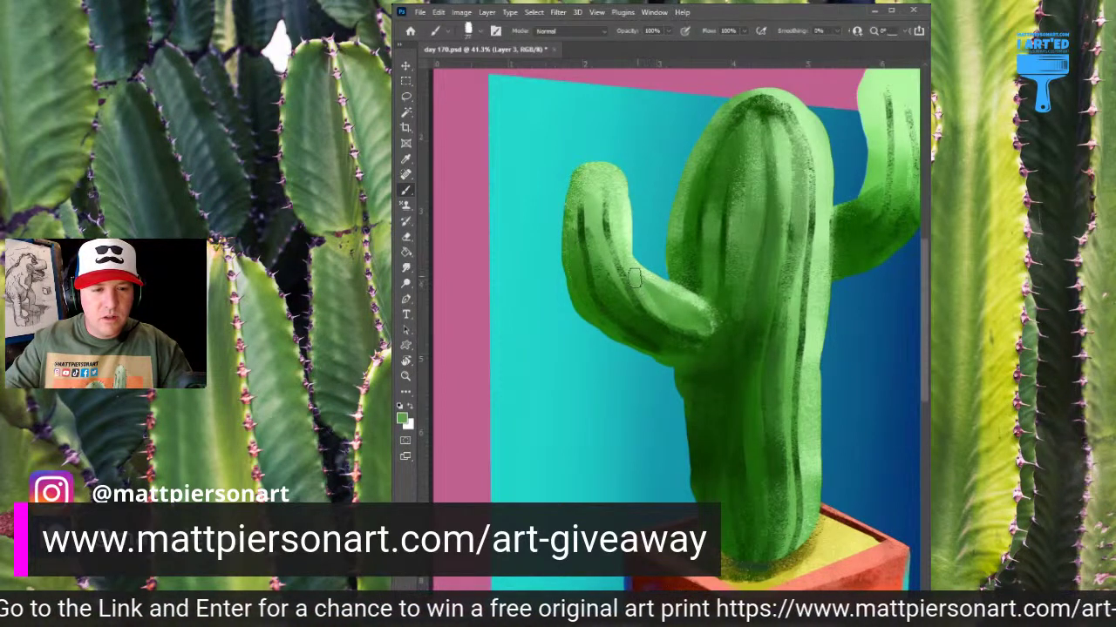
pyautogui.press('[')
pyautogui.press('[')
pyautogui.press('[')
pyautogui.moveTo(670, 295); pyautogui.dragTo(696, 314)
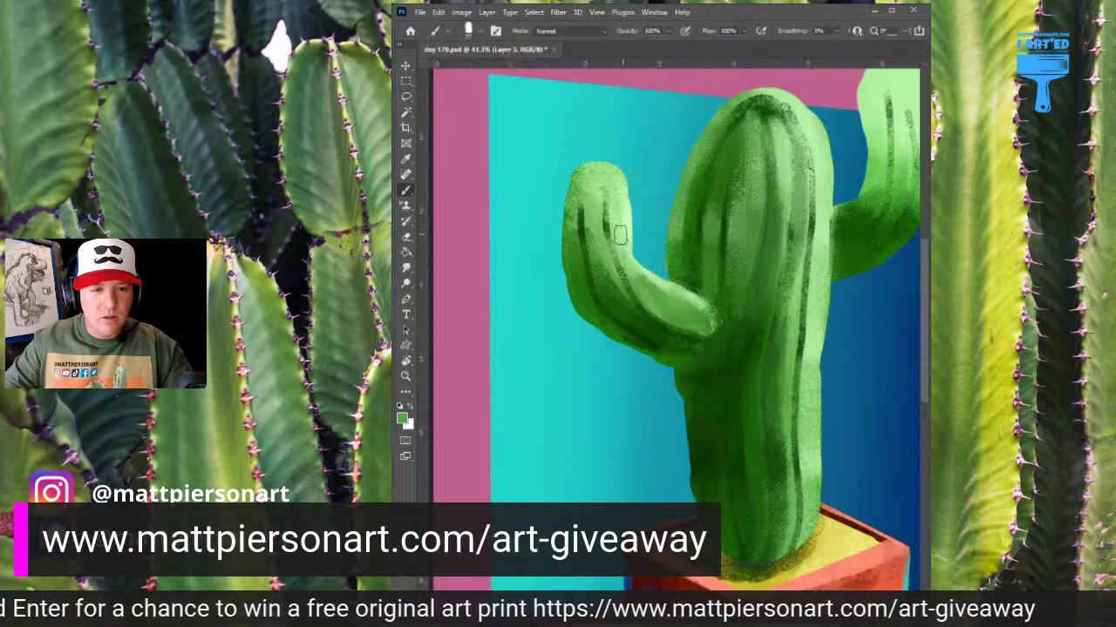
pyautogui.moveTo(622, 234)
pyautogui.mouseDown()
pyautogui.moveTo(656, 297)
pyautogui.moveTo(645, 260)
pyautogui.moveTo(665, 284)
pyautogui.moveTo(625, 233)
pyautogui.mouseUp()
pyautogui.keyDown('alt'); pyautogui.click(665, 284); pyautogui.keyUp('alt')
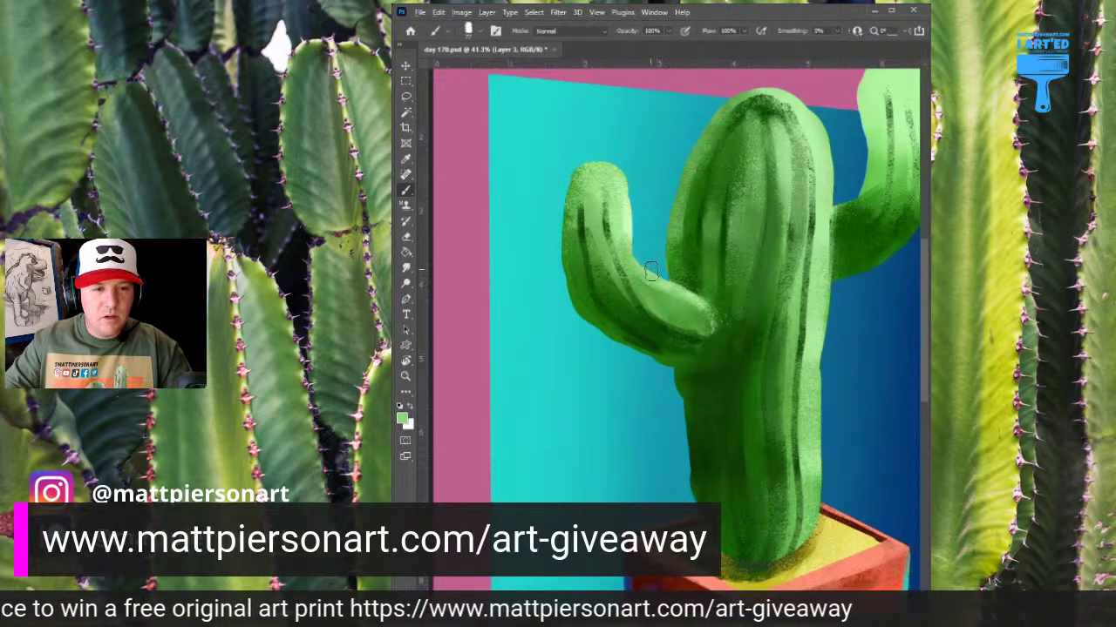
pyautogui.moveTo(652, 271)
pyautogui.mouseDown()
pyautogui.moveTo(620, 176)
pyautogui.moveTo(638, 254)
pyautogui.mouseUp()
# Add pale green highlights down the left arm's inner edge from the tip and along the trunk's upper-left edge.
pyautogui.keyDown('alt'); pyautogui.click(626, 195); pyautogui.keyUp('alt')
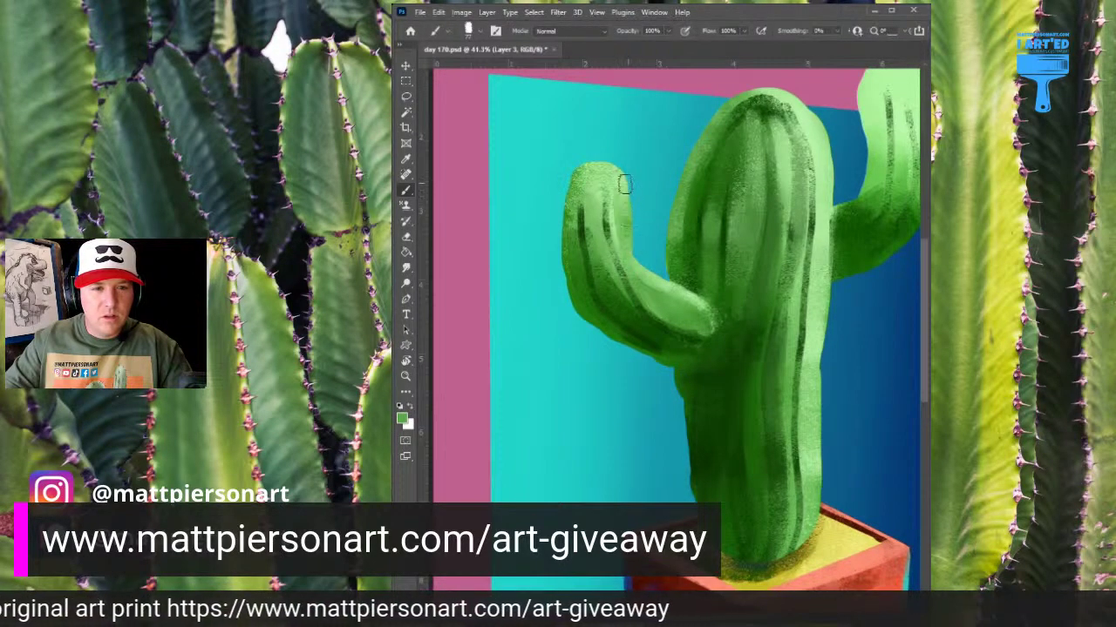
pyautogui.keyDown('alt'); pyautogui.click(624, 183); pyautogui.keyUp('alt')
pyautogui.moveTo(619, 178); pyautogui.dragTo(635, 242)
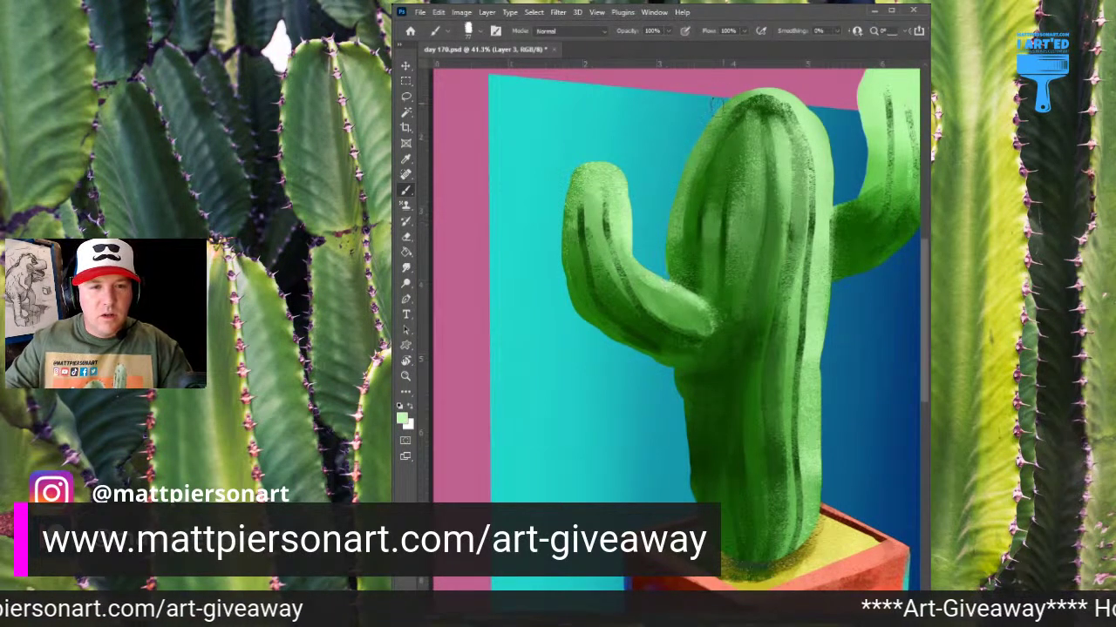
pyautogui.moveTo(718, 112); pyautogui.dragTo(674, 228)
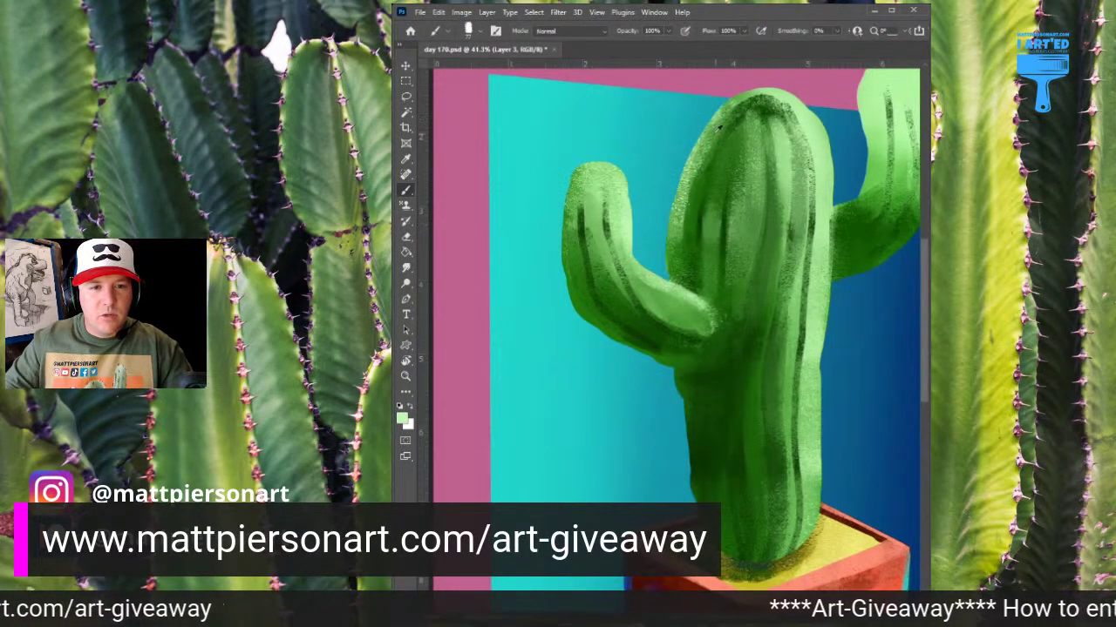
# Blend sampled mid-greens into the upper trunk's ribs and continue them down the lower trunk to its base.
pyautogui.keyDown('alt'); pyautogui.click(742, 204); pyautogui.keyUp('alt')
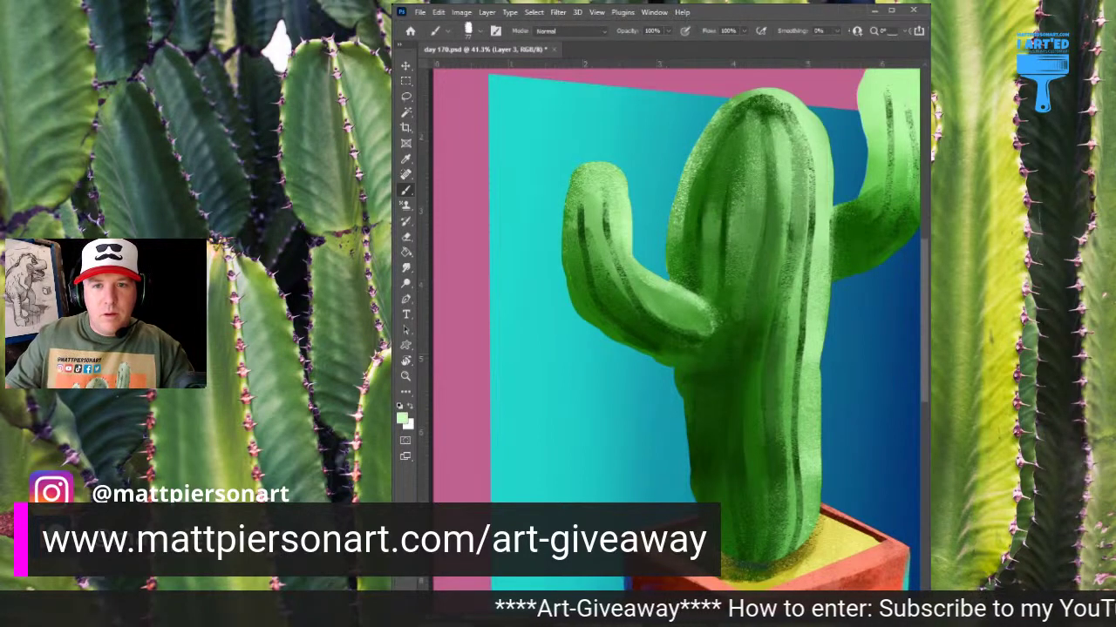
pyautogui.keyDown('alt'); pyautogui.click(714, 215); pyautogui.keyUp('alt')
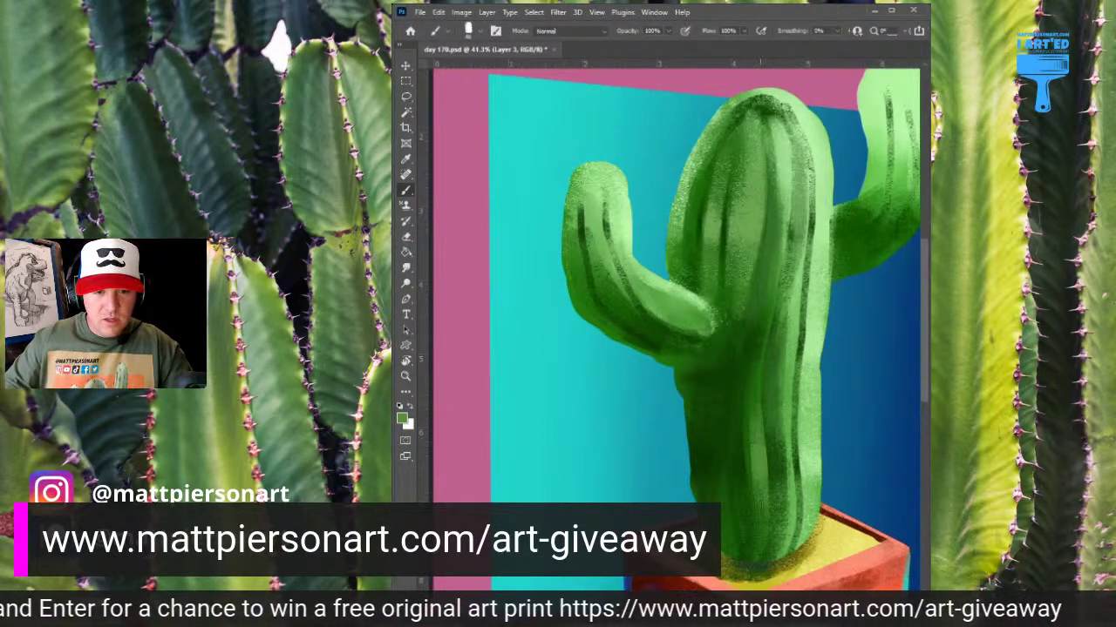
pyautogui.moveTo(723, 493); pyautogui.dragTo(730, 560)
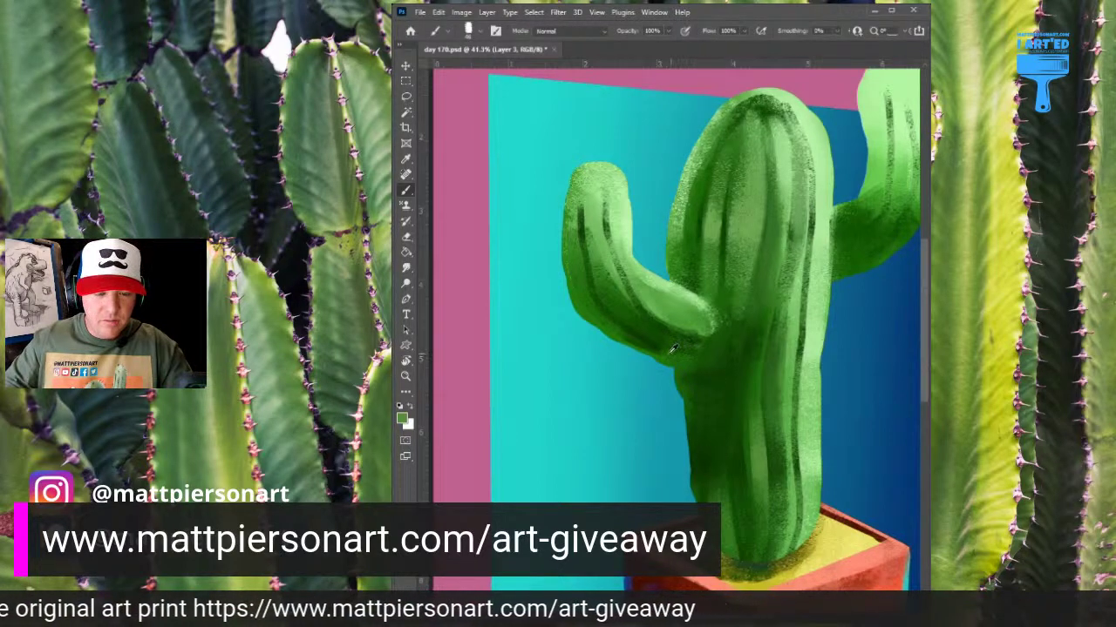
# Paint sampled mid-green along the left arm's underside and round off its joint against the dark trunk.
pyautogui.keyDown('alt'); pyautogui.click(685, 322); pyautogui.keyUp('alt')
pyautogui.keyDown('alt'); pyautogui.click(685, 319); pyautogui.keyUp('alt')
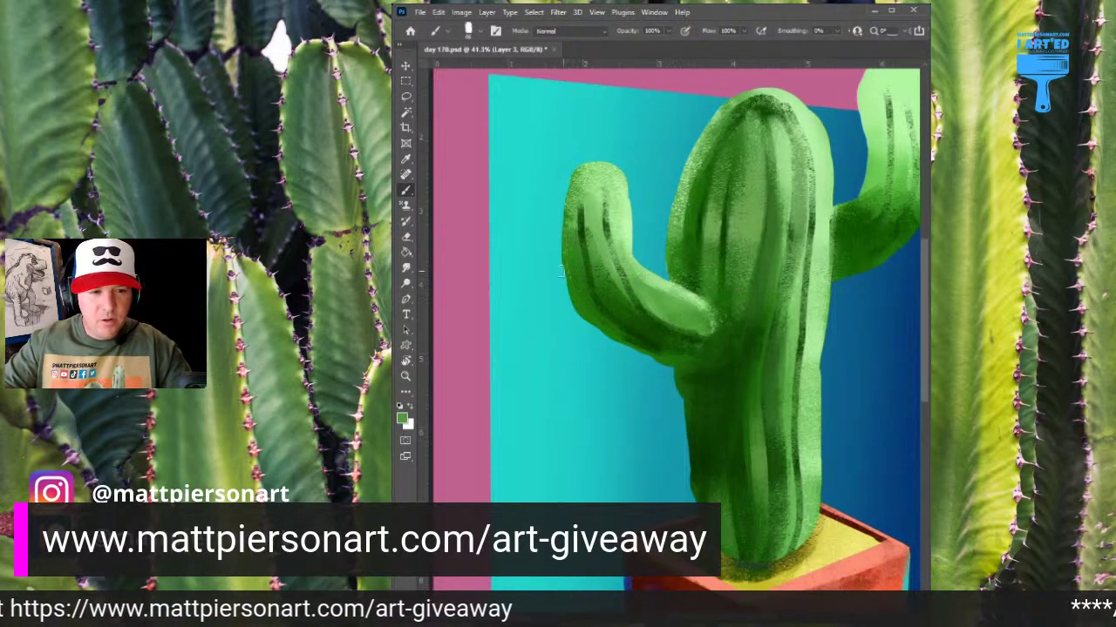
pyautogui.moveTo(606, 335); pyautogui.dragTo(674, 363)
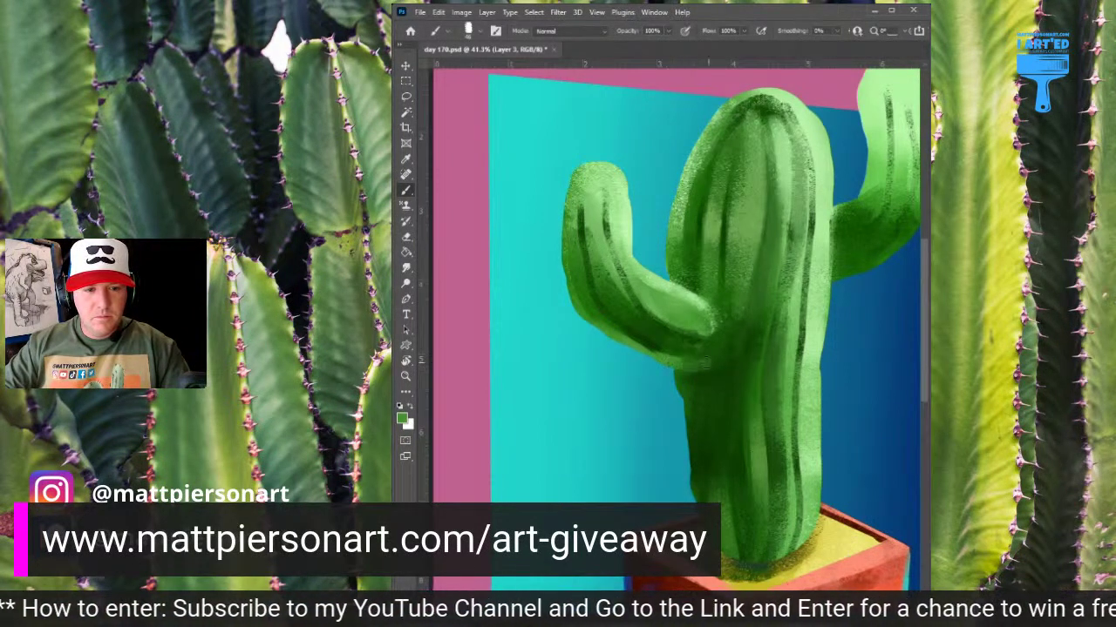
pyautogui.keyDown('alt'); pyautogui.click(699, 376); pyautogui.keyUp('alt')
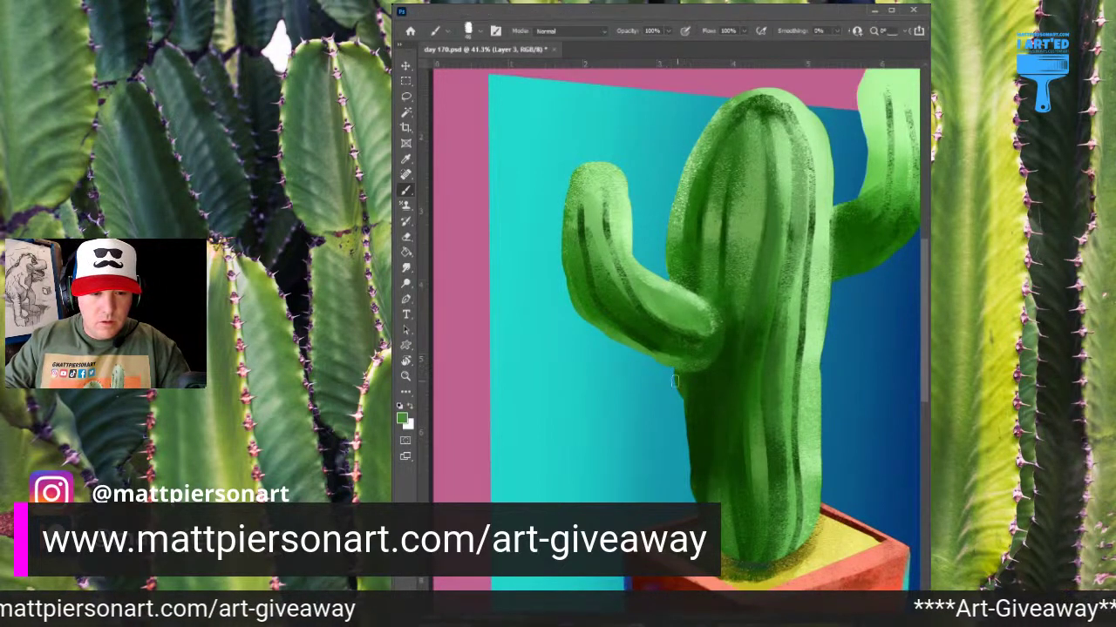
# Highlight the trunk's left edge just below the left arm with pale green sampled from the upper trunk's edge.
pyautogui.keyDown('alt'); pyautogui.click(693, 157); pyautogui.keyUp('alt')
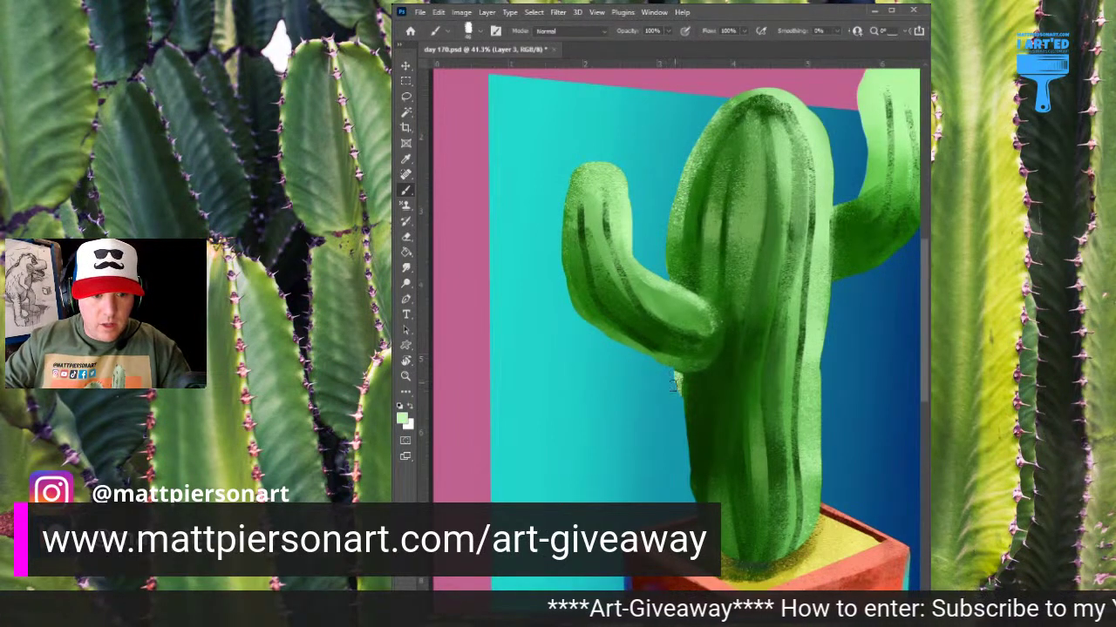